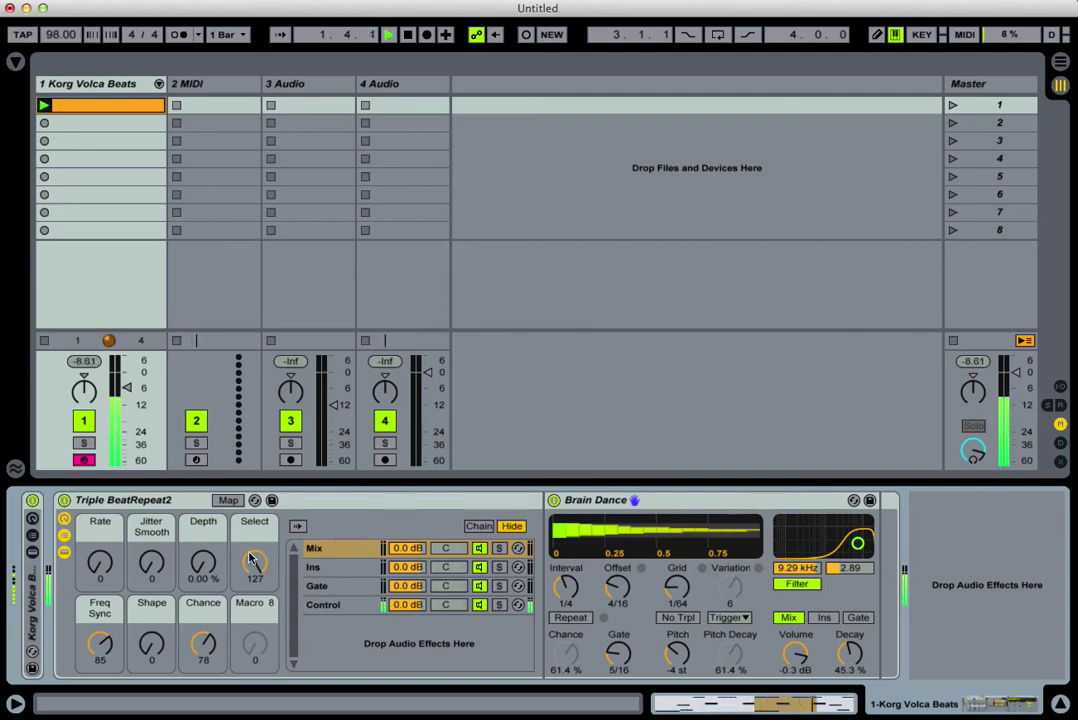
- Sweep the rack's Select macro down from 127 to about 65 during playback
left_click_drag(251, 562, 251, 577)
left_click_drag(203, 644, 203, 633)
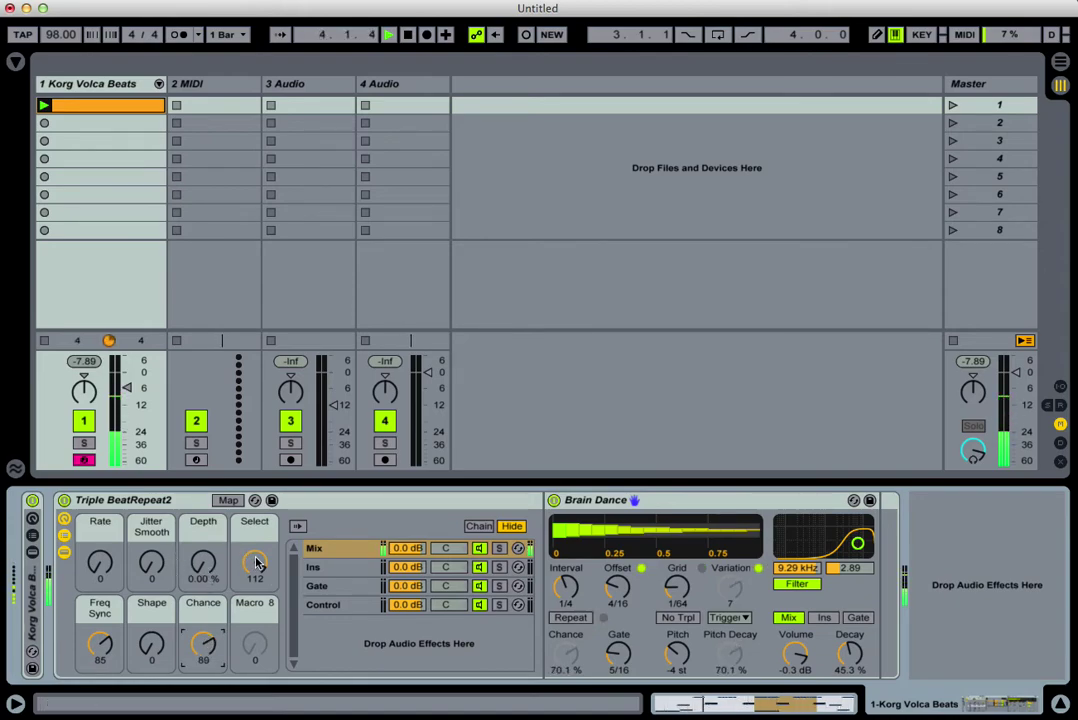
left_click_drag(255, 563, 255, 608)
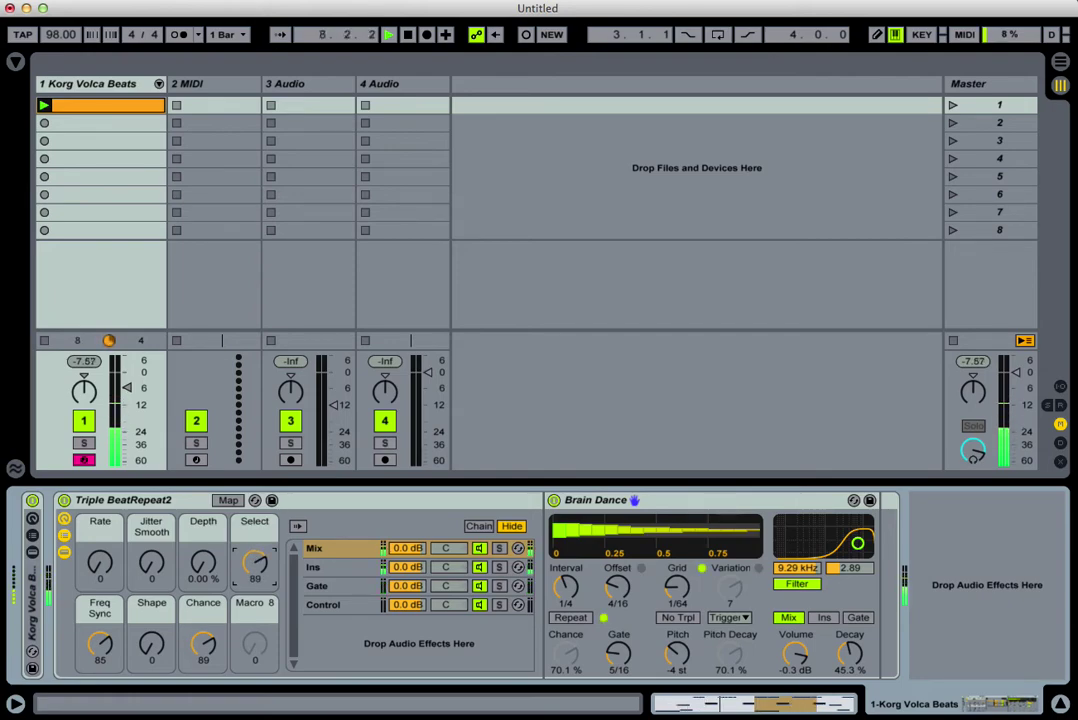
- Raise Depth to 15.5 % and Rate to 33, then lower track 1's volume
left_click_drag(203, 563, 203, 554)
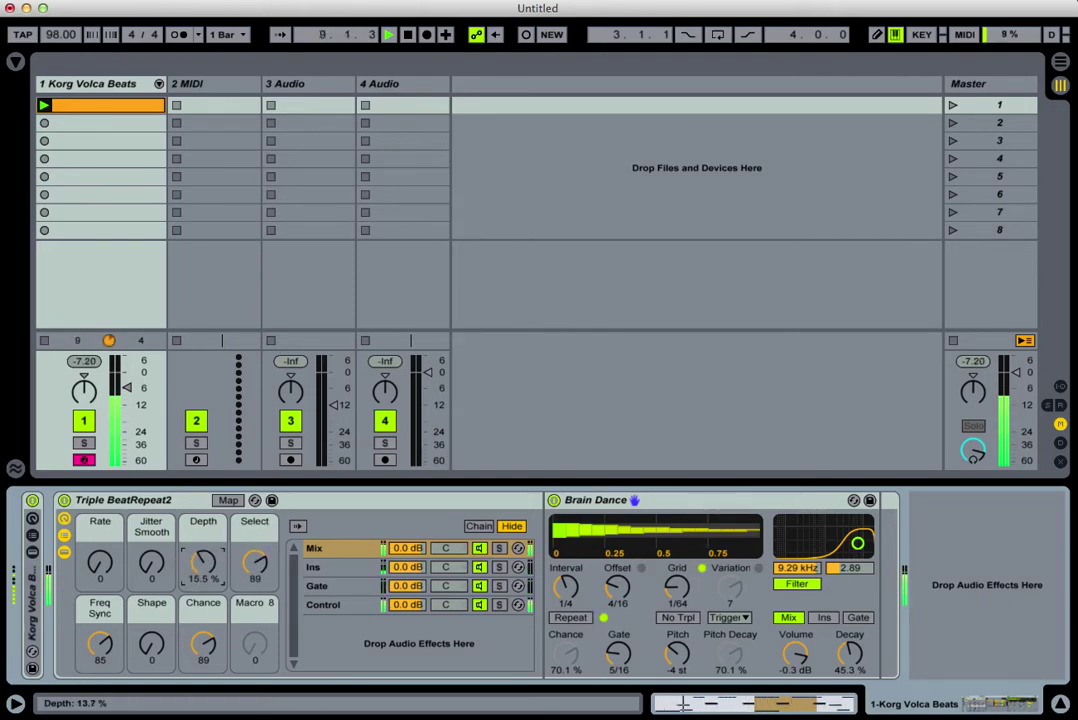
left_click_drag(100, 563, 152, 549)
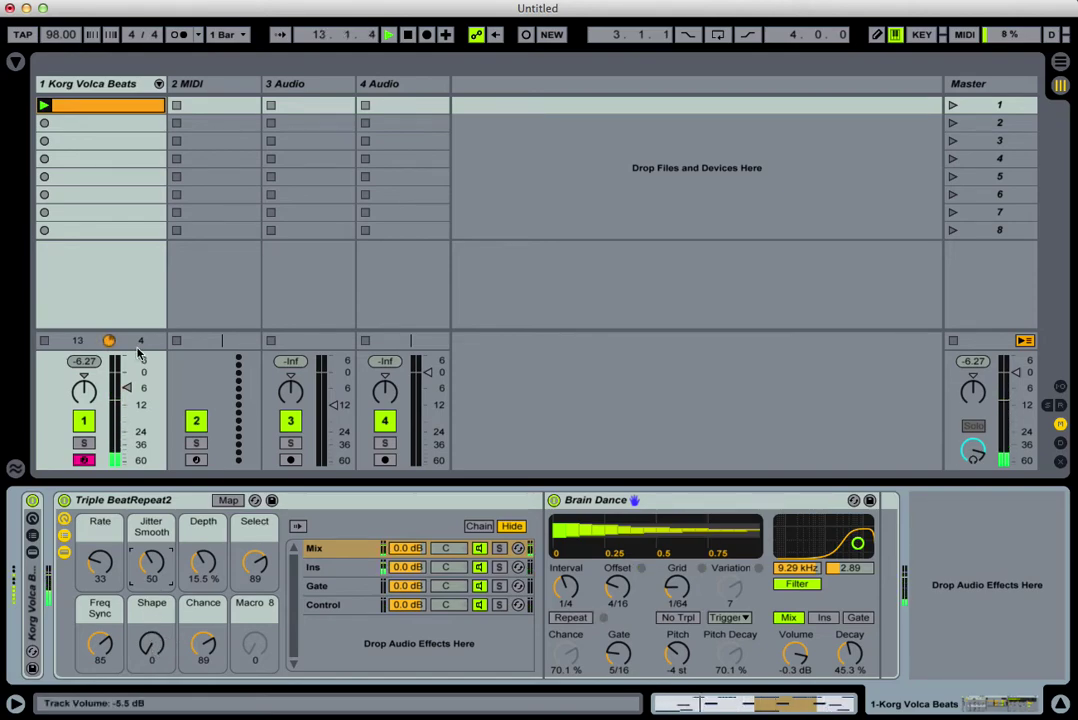
left_click_drag(139, 351, 139, 420)
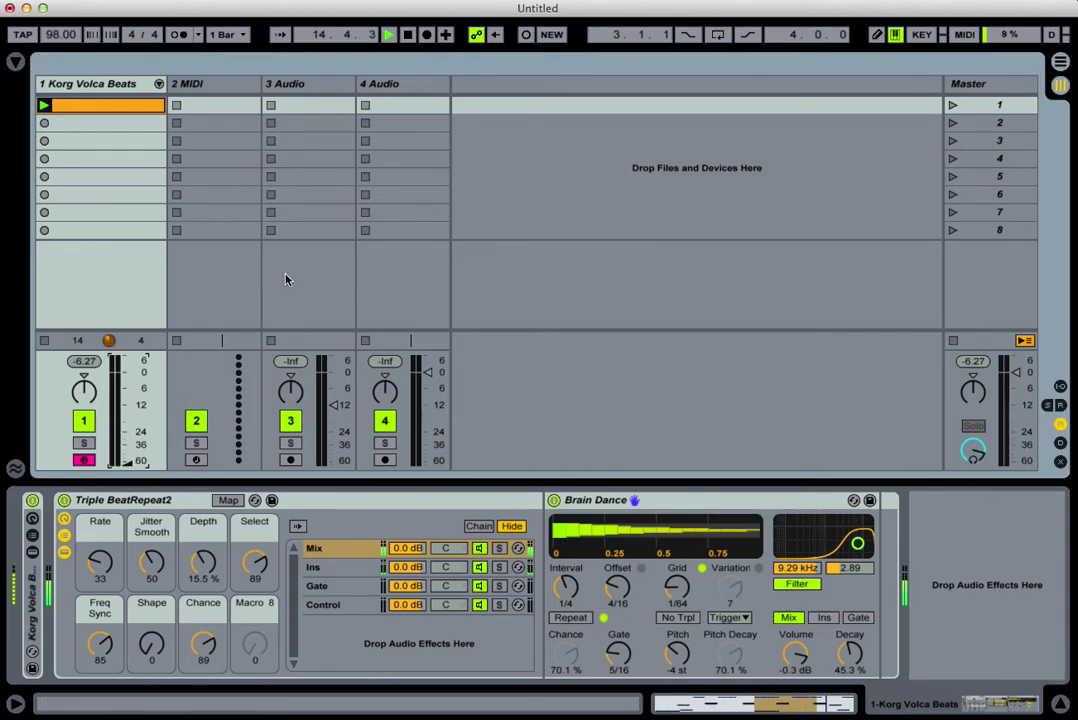
- Stop the Volca Beats clip, restore track 1's volume, select the Mix chain, and reset the transport to 1.1.1
left_click(44, 340)
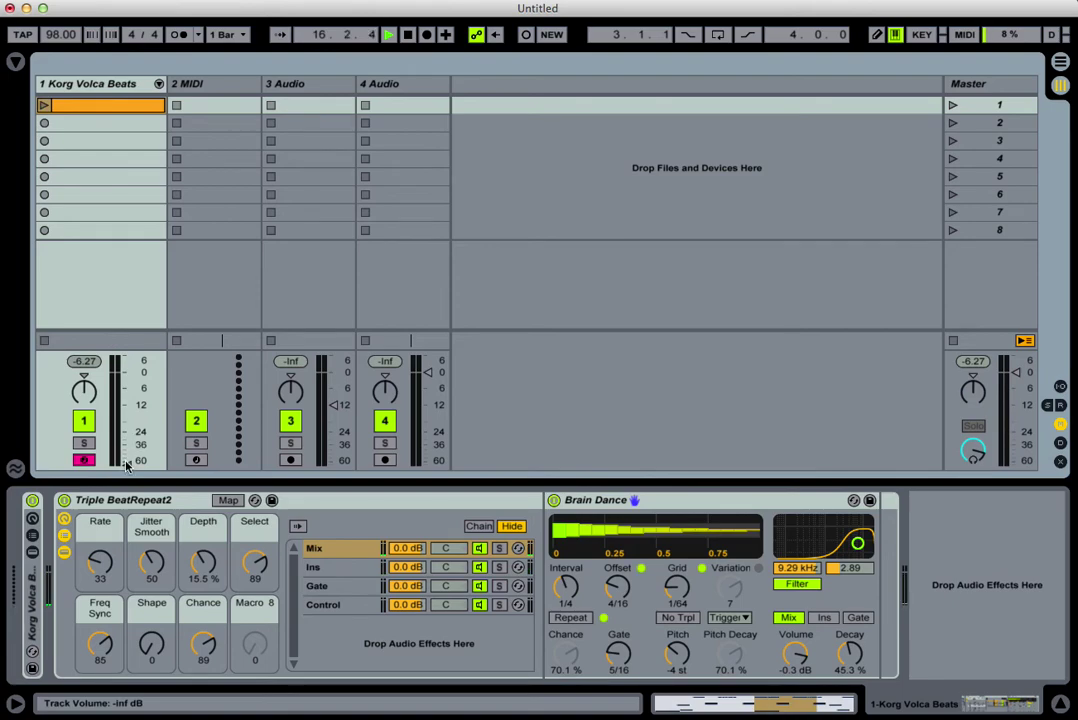
left_click_drag(126, 465, 127, 387)
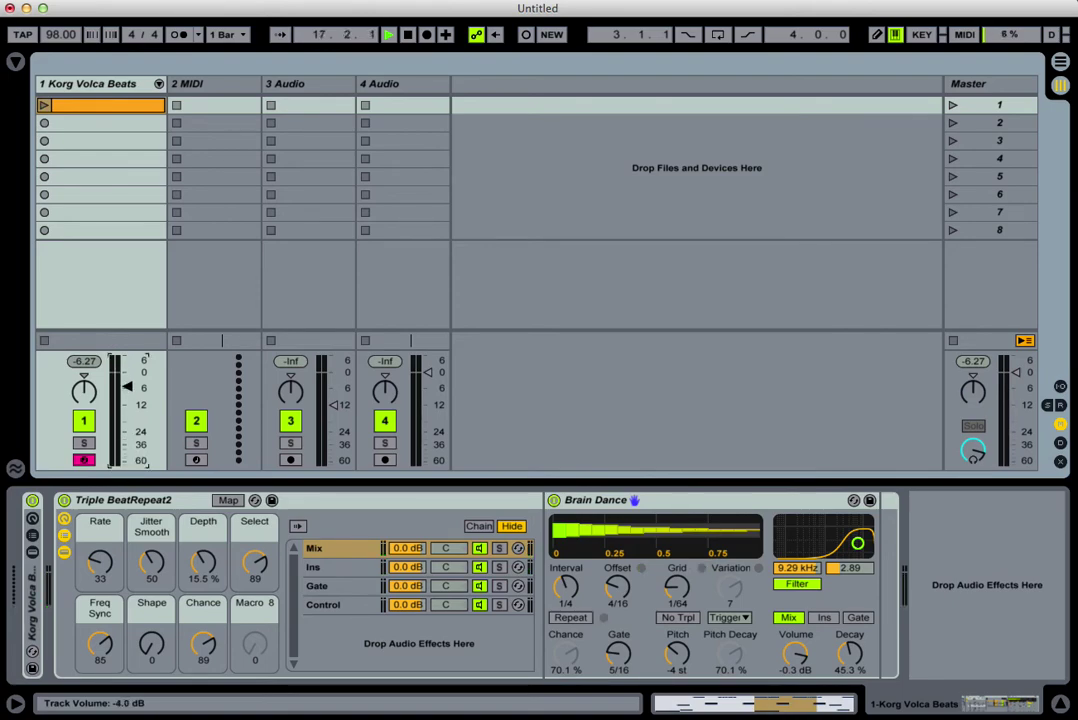
left_click(330, 551)
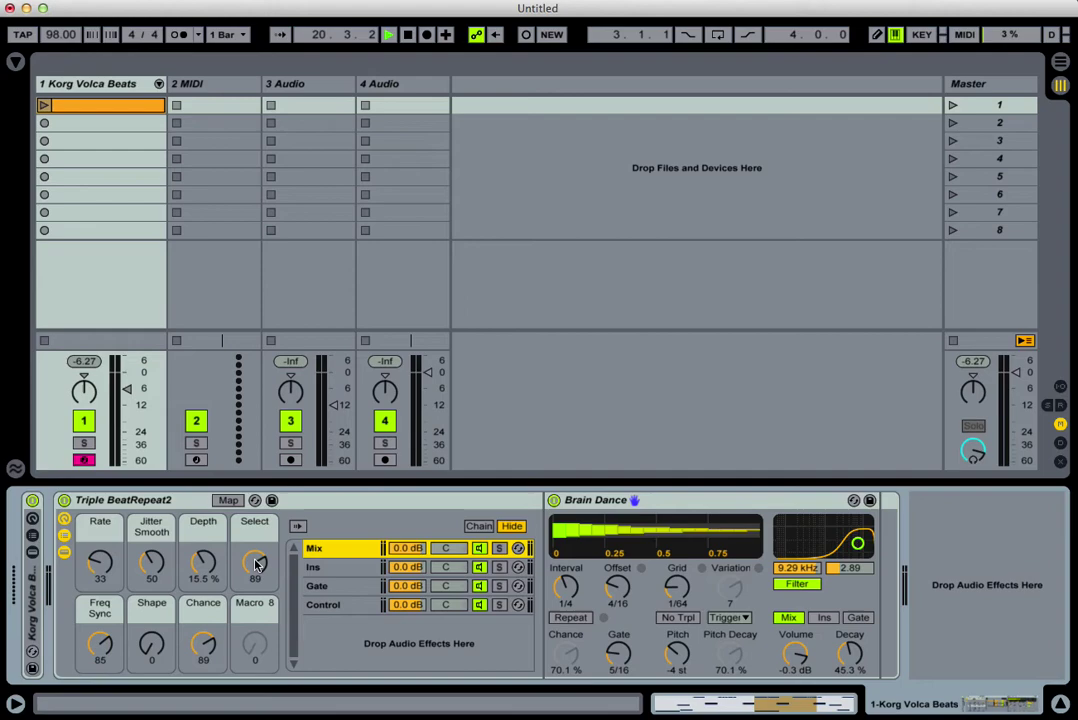
left_click(408, 37)
left_click(408, 37)
left_click(792, 620)
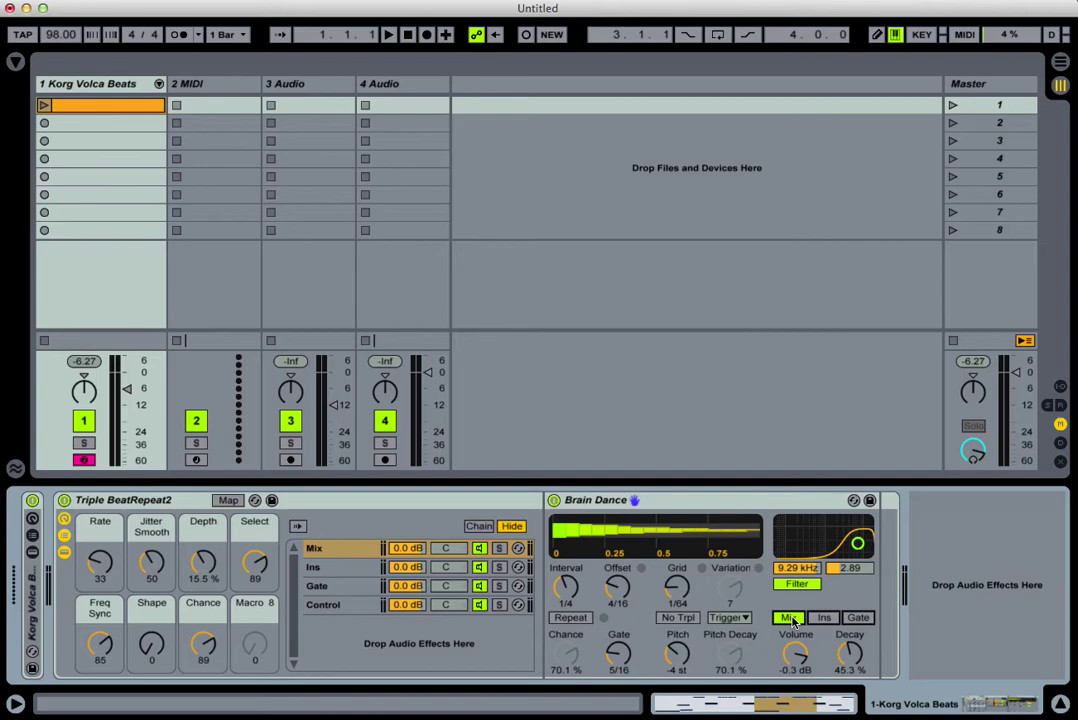
left_click(823, 617)
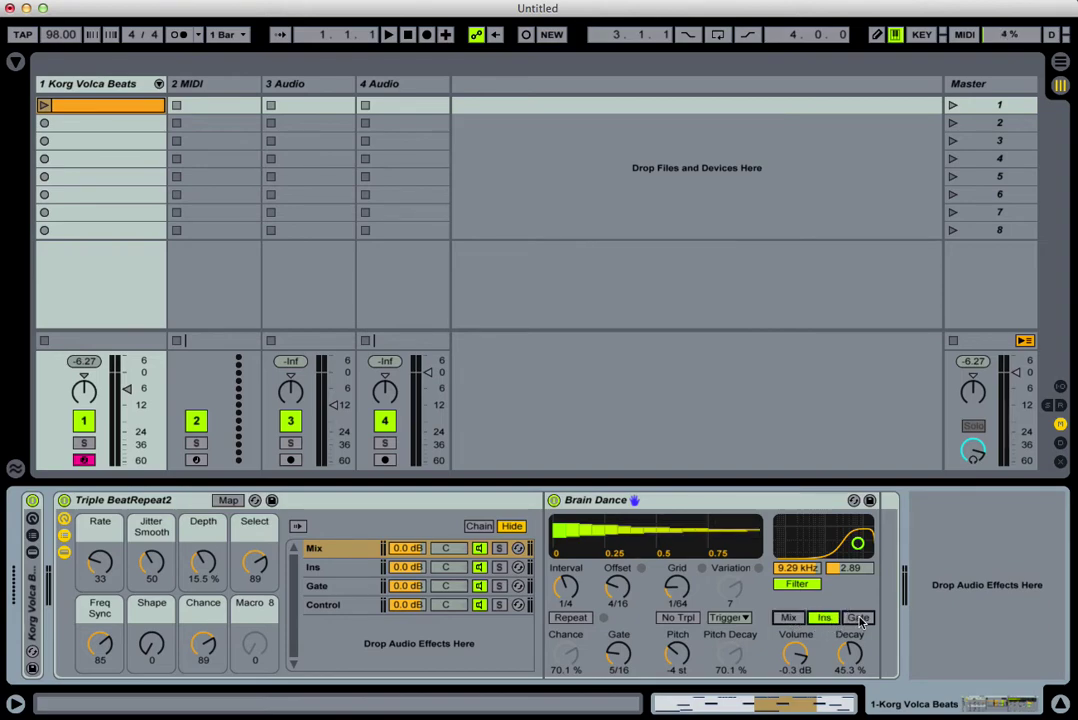
left_click(859, 618)
left_click(788, 618)
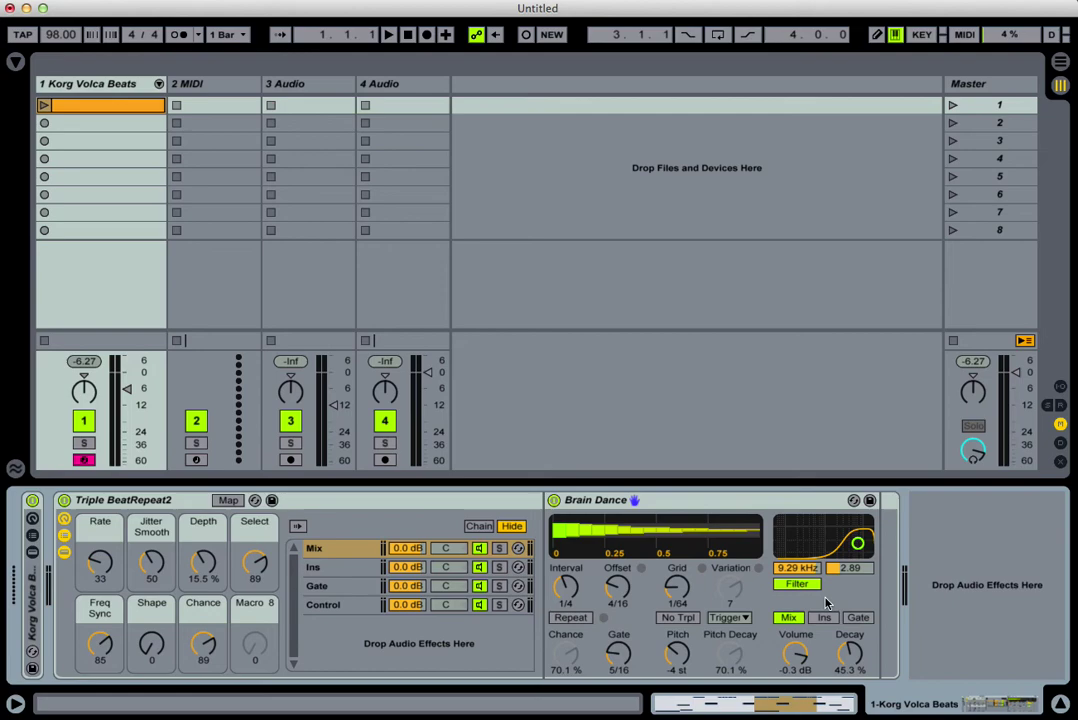
left_click(566, 652)
- Step through the Mix, Ins, Gate and Control chains, ending on Control's LFO and MultiMap
left_click(324, 553)
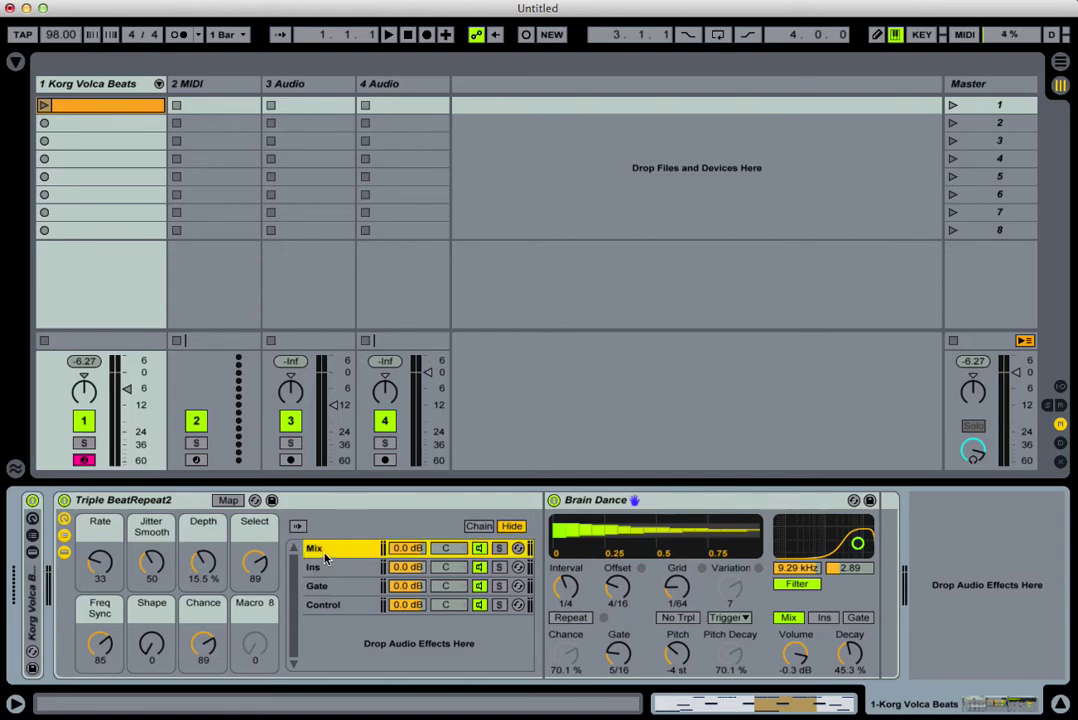
left_click(319, 570)
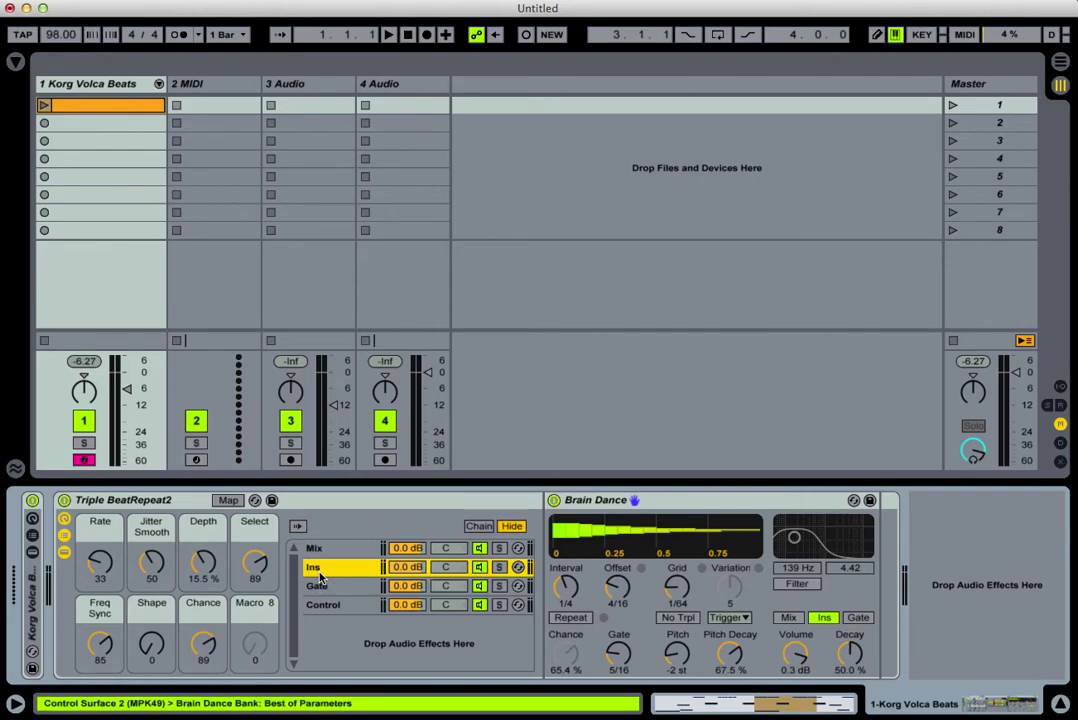
left_click(315, 589)
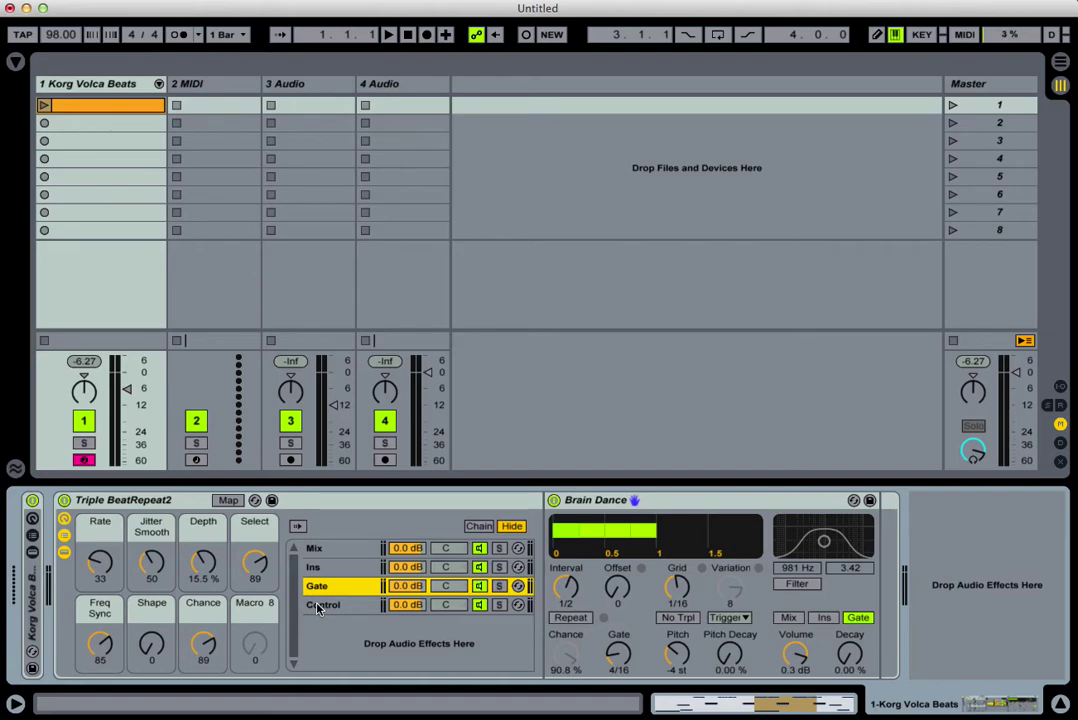
left_click(318, 606)
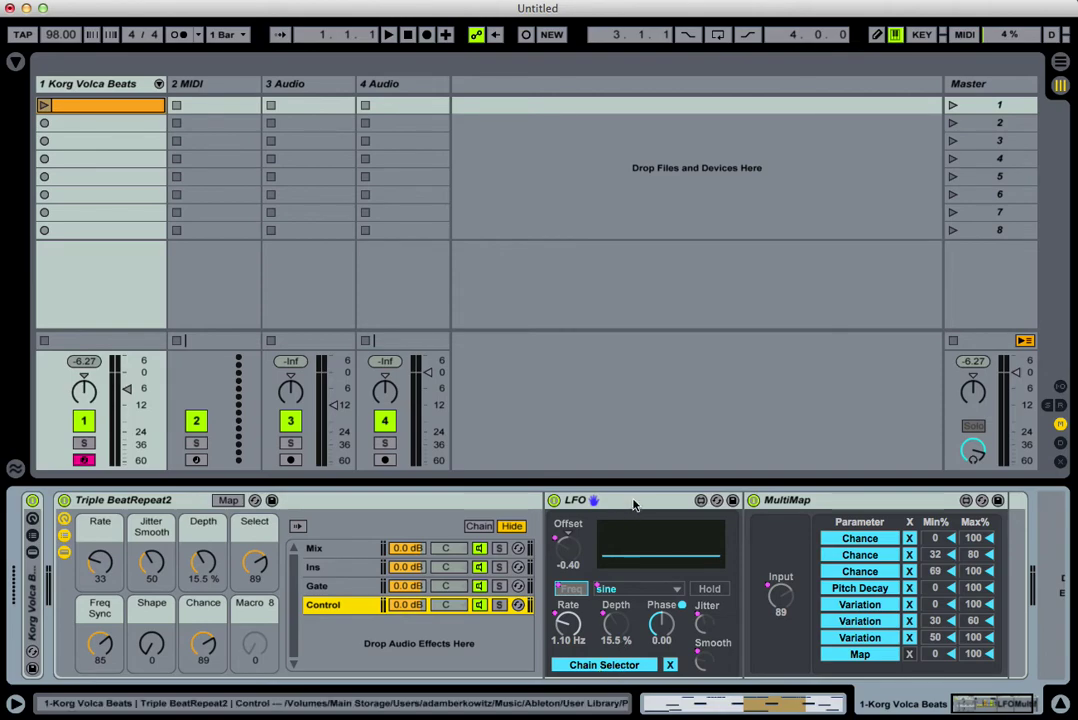
left_click(801, 503)
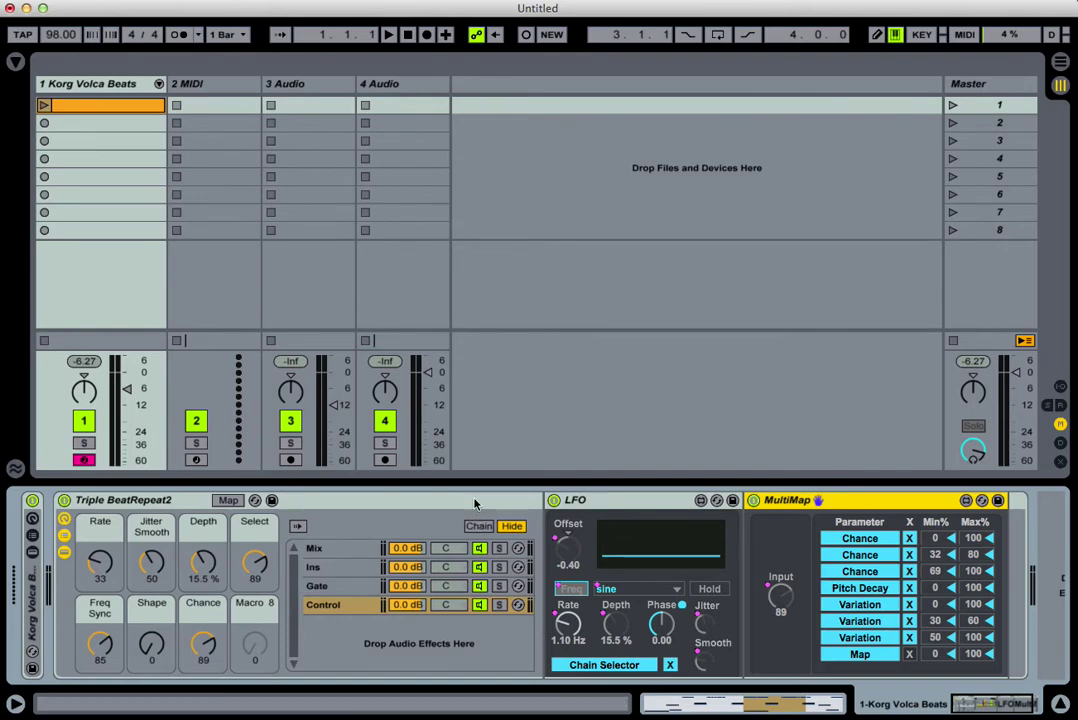
left_click(475, 503)
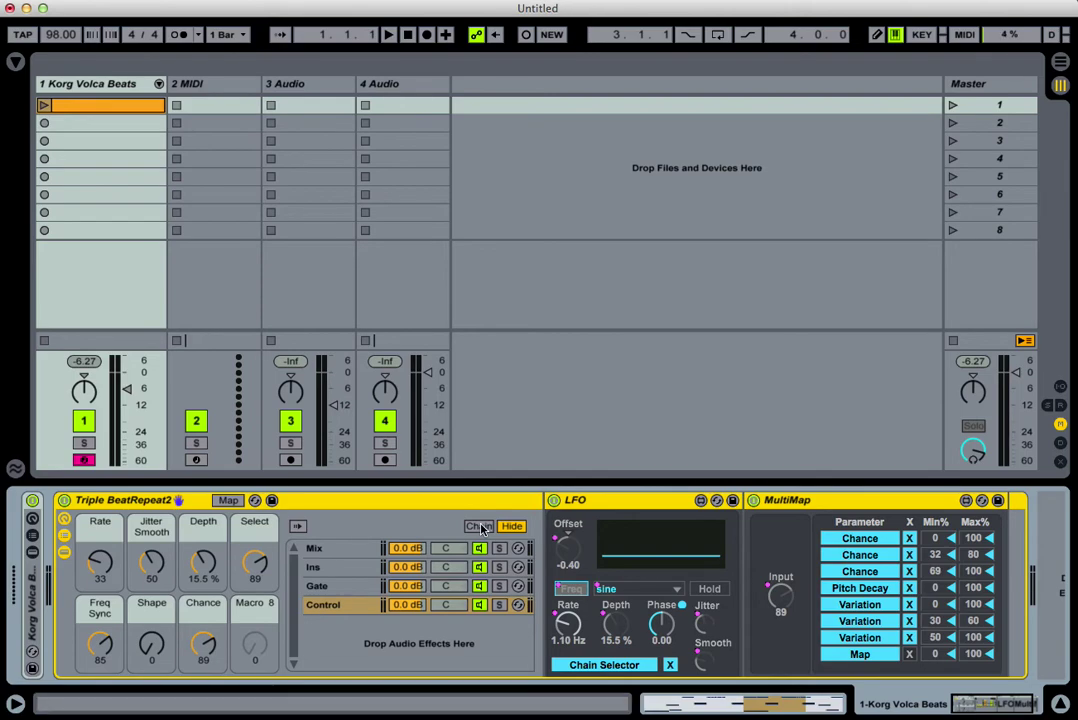
- Show the chain select zone editor and turn the Chance macro down to 0
left_click(480, 527)
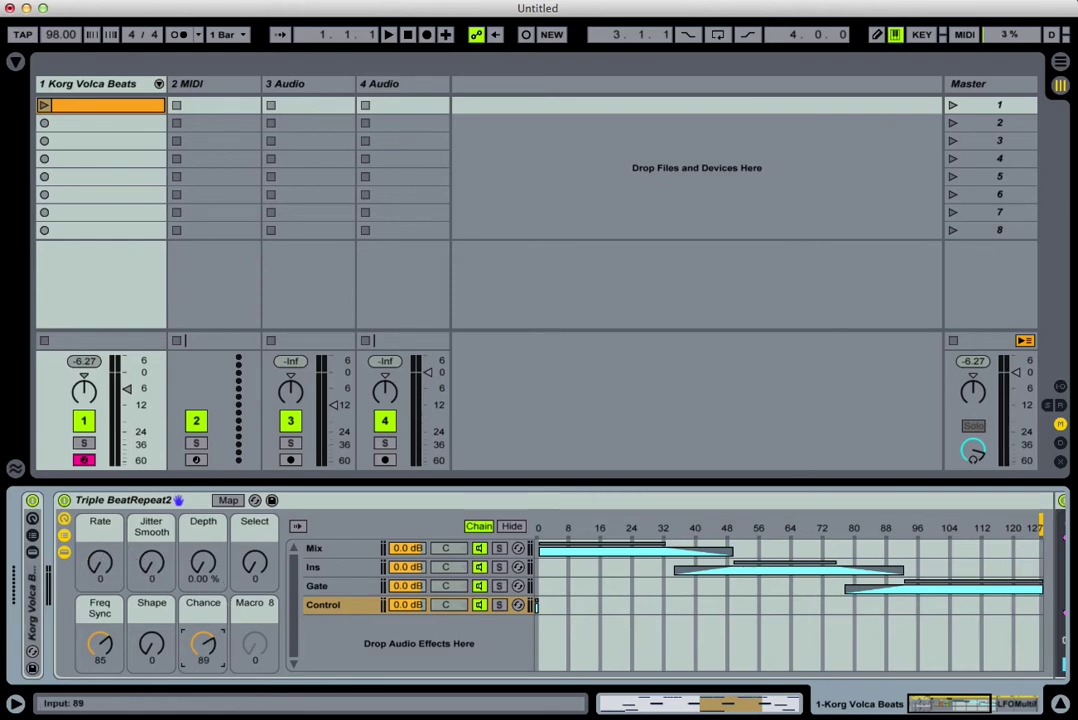
left_click_drag(203, 645, 203, 700)
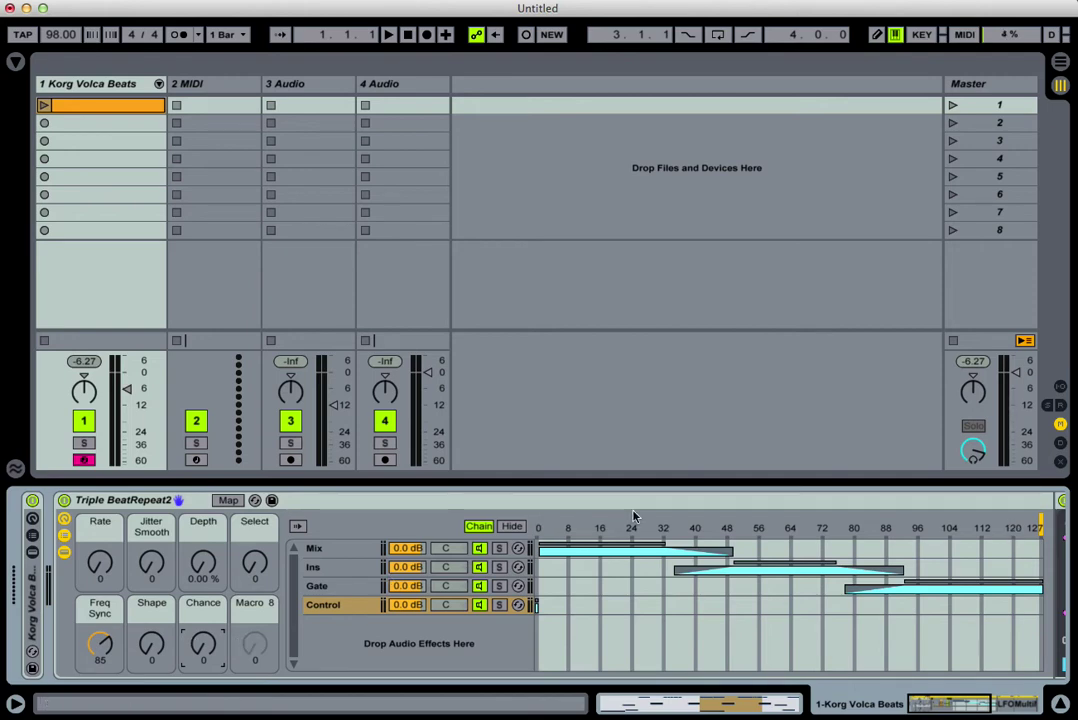
scroll(870, 528, "right", 2)
scroll(870, 528, "right", 10)
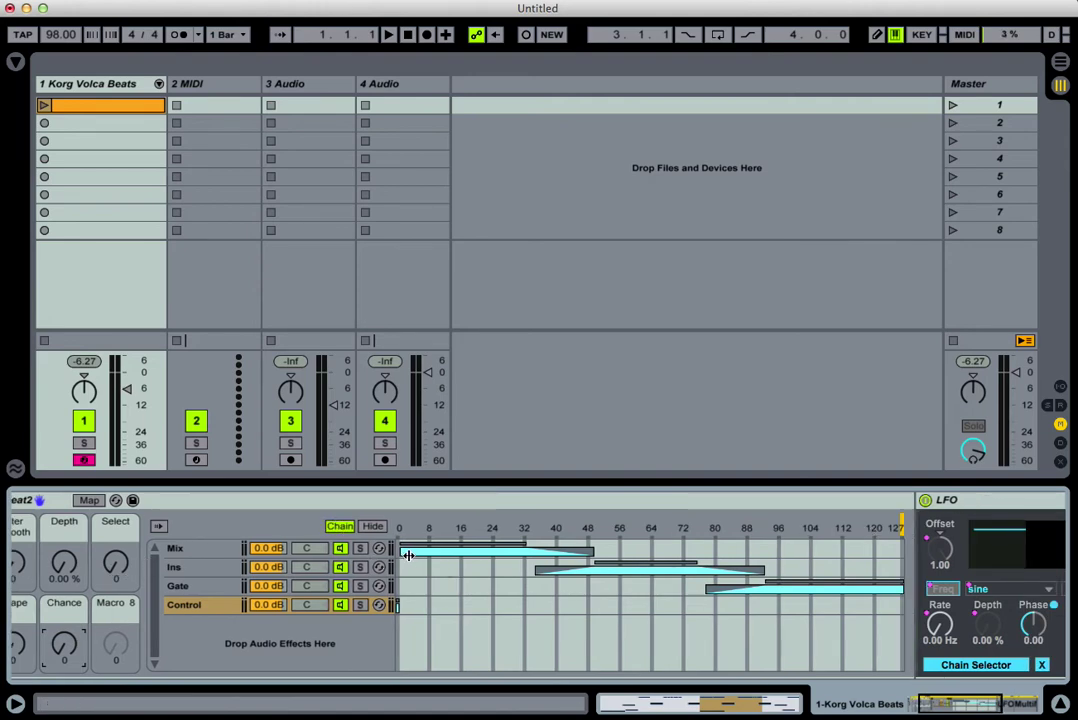
- Show the Mix, Ins and Control chains in turn, then raise the Select macro
left_click(223, 551)
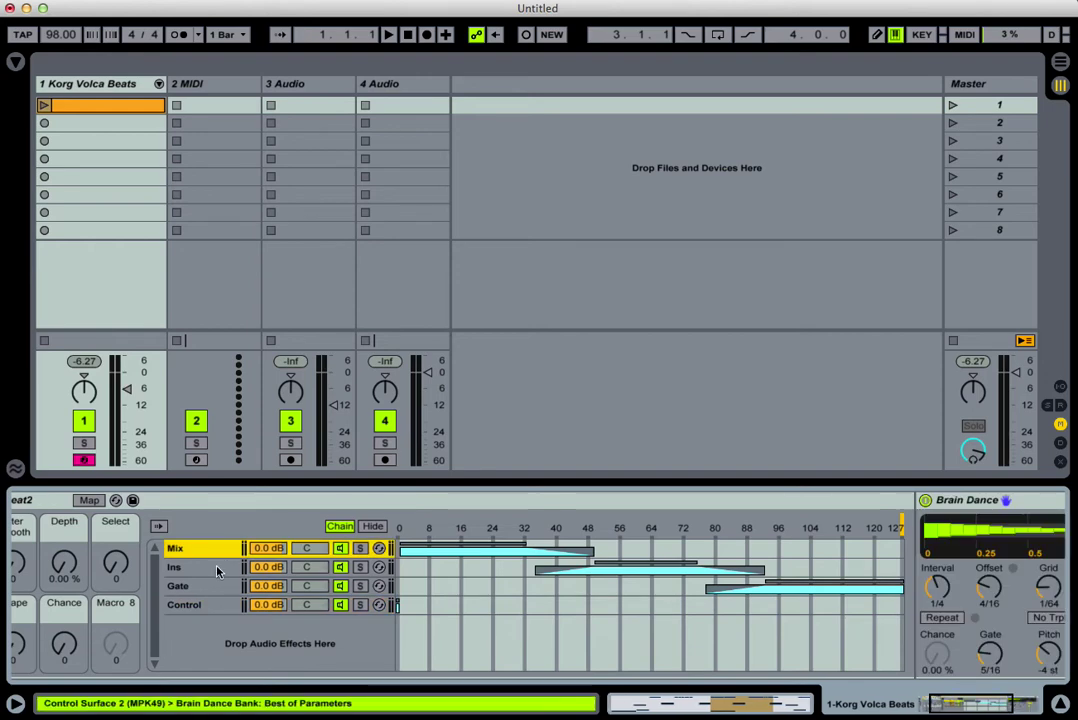
left_click(225, 567)
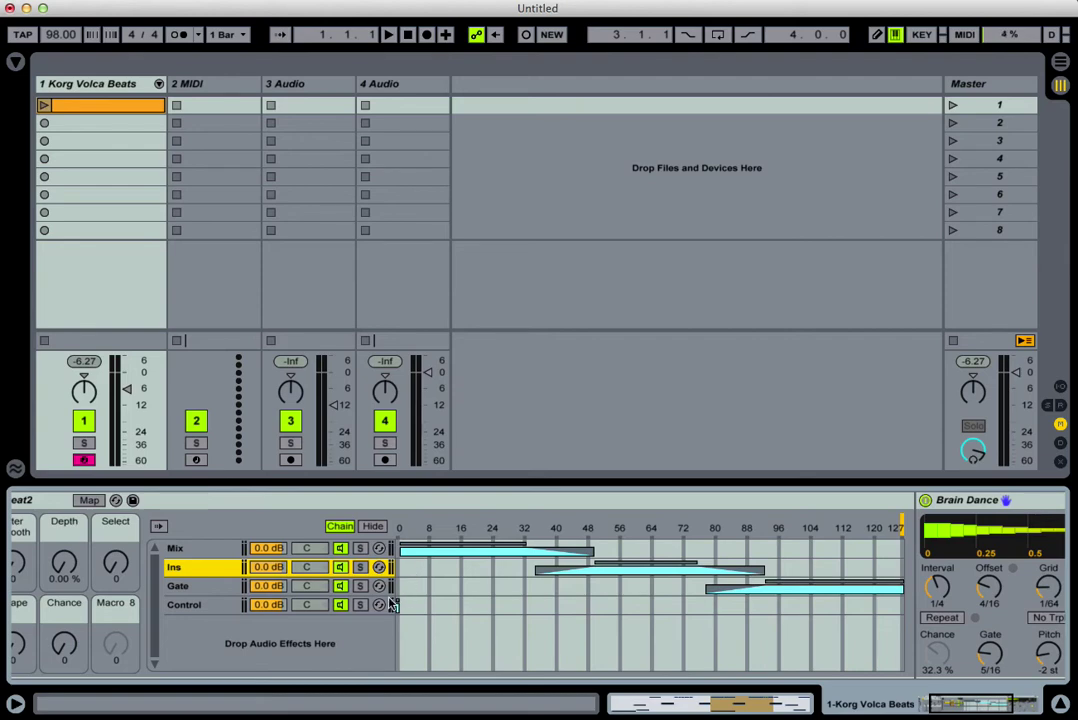
left_click(196, 605)
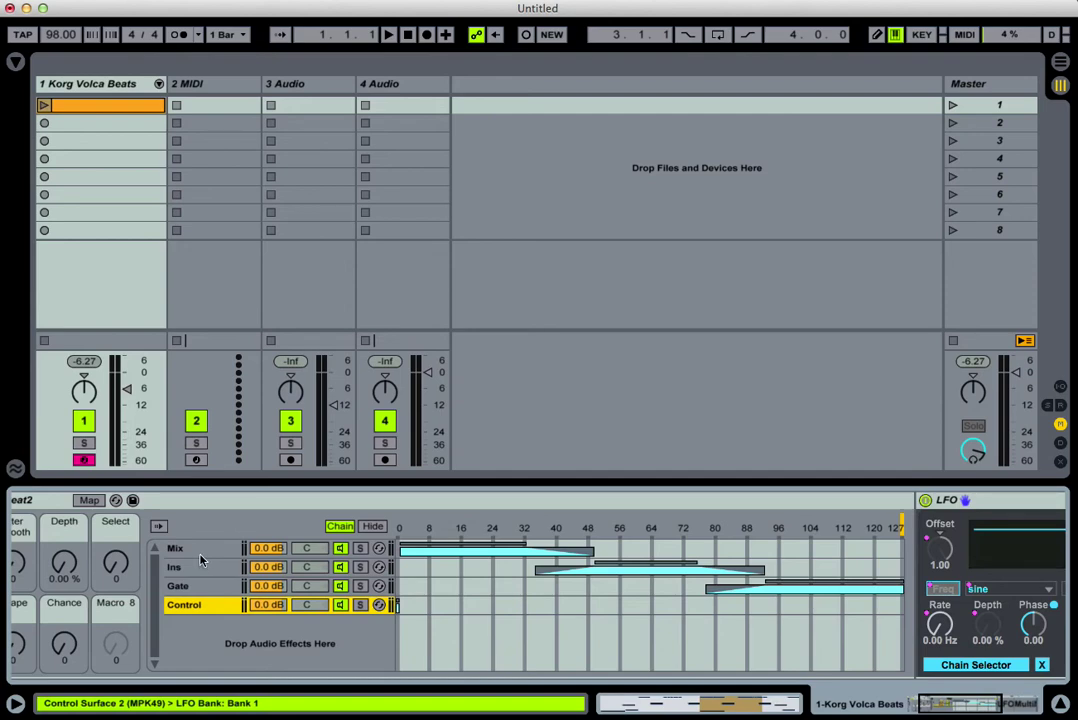
left_click_drag(115, 563, 115, 490)
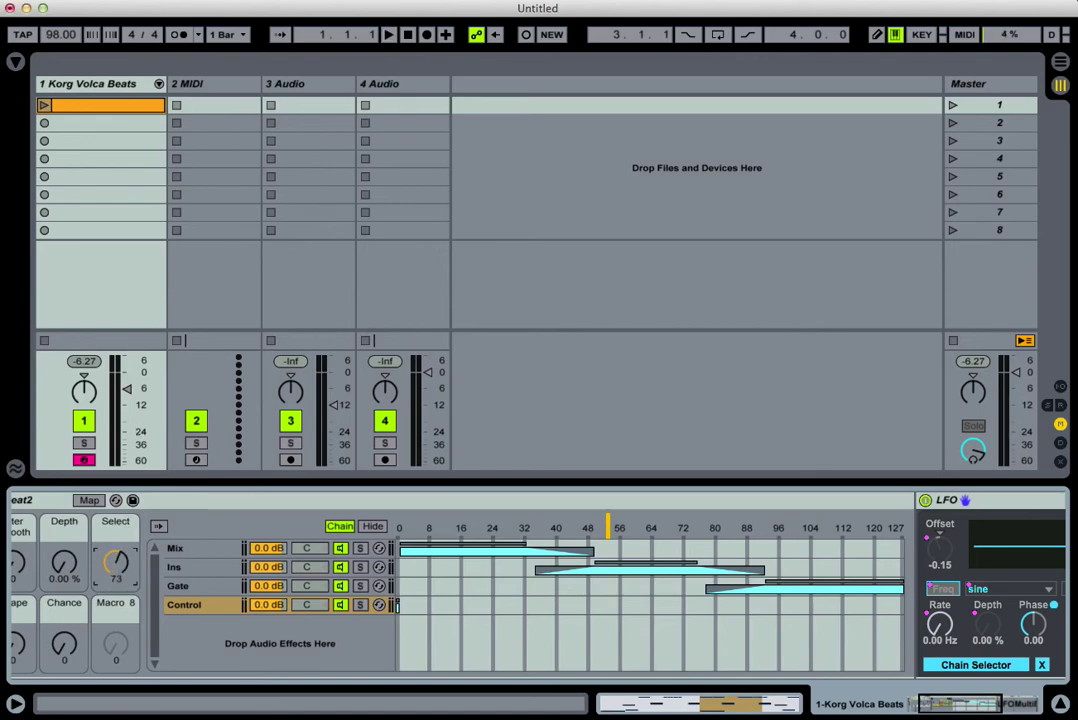
- Sweep the Select macro up and back toward the middle while starting playback
left_click_drag(117, 575, 117, 522)
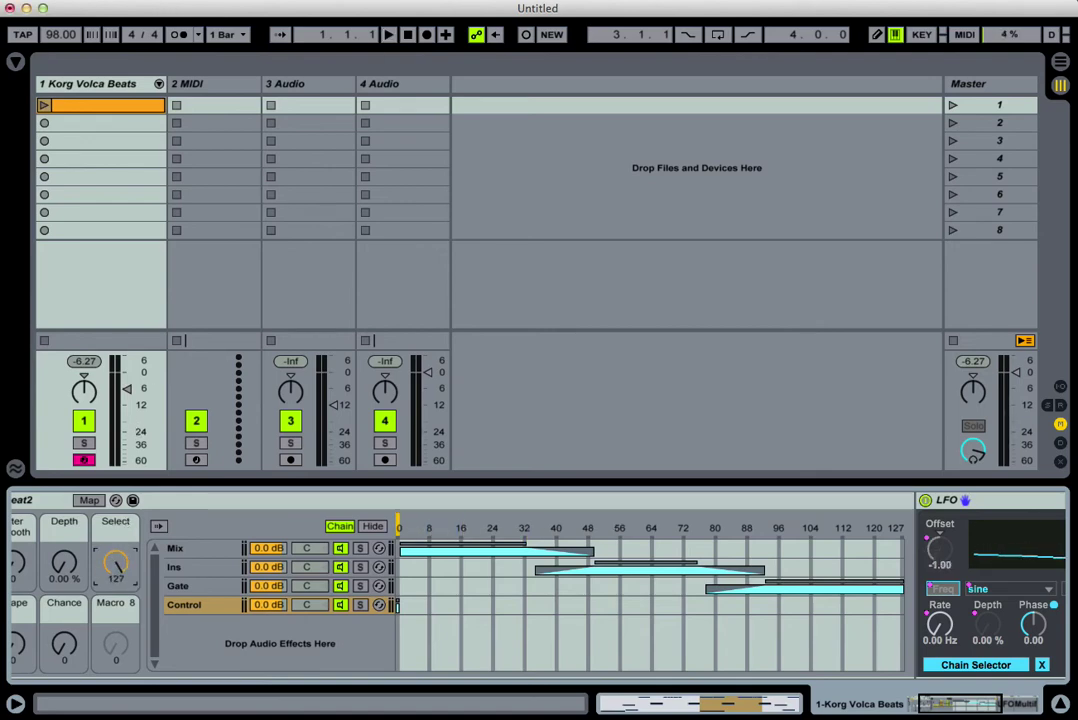
key("space")
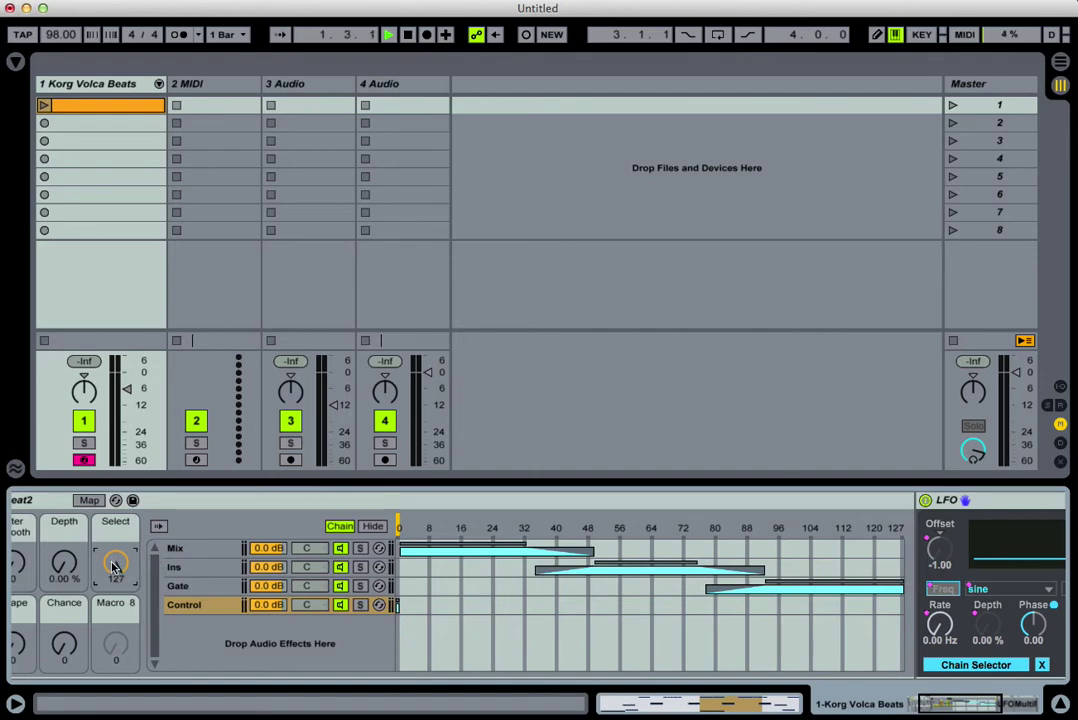
left_click_drag(115, 567, 115, 694)
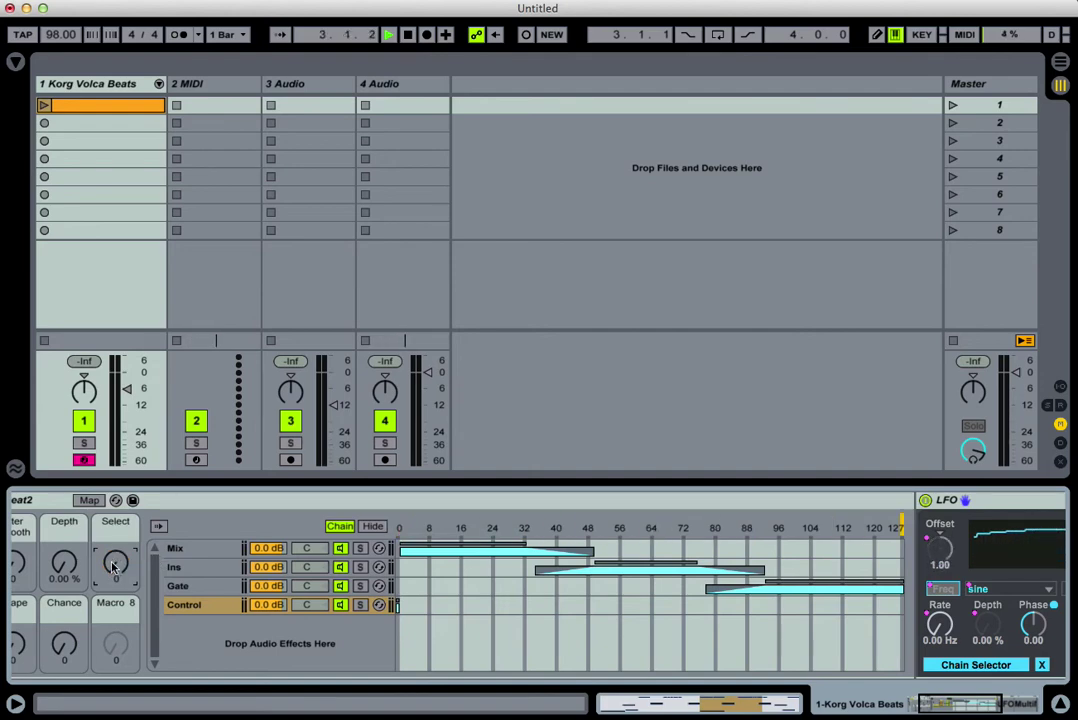
- Lower the Control-chain LFO Offset to about -0.01 to centre the sweep
scroll(114, 567, "left", 3)
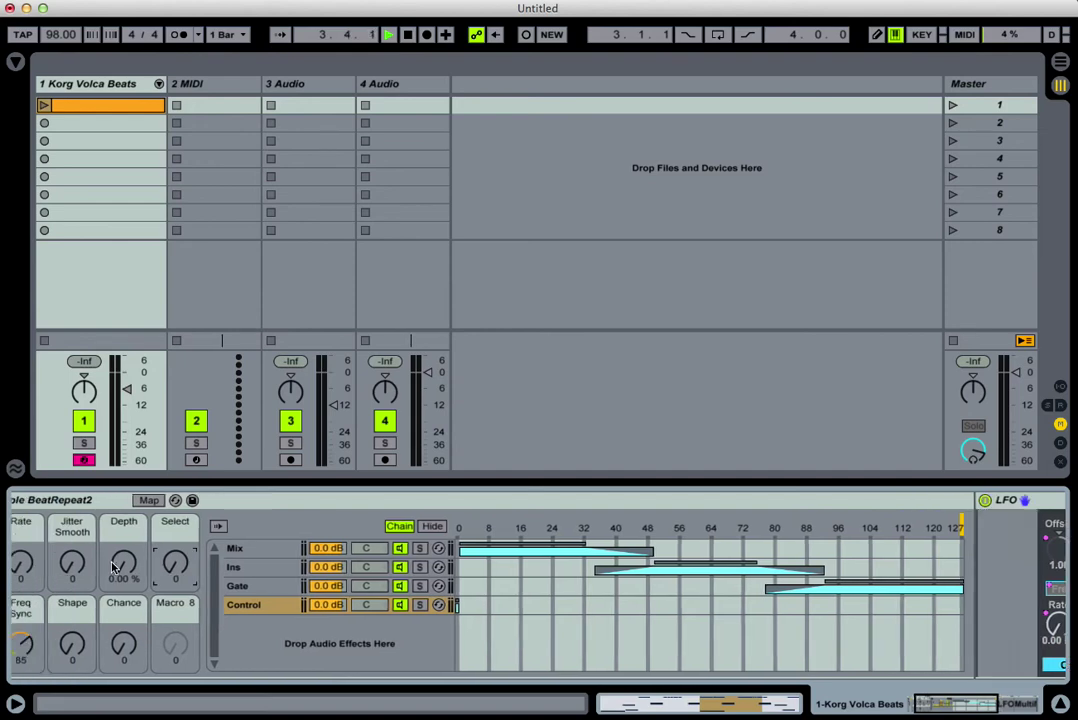
scroll(114, 567, "left", 3)
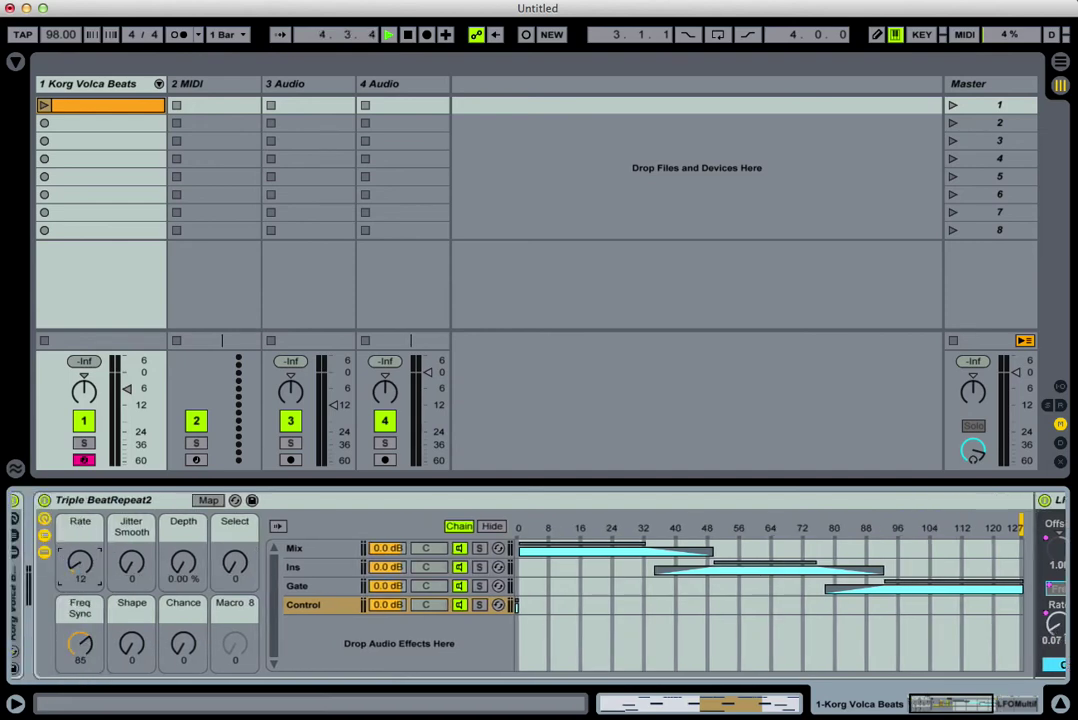
scroll(226, 566, "right", 10)
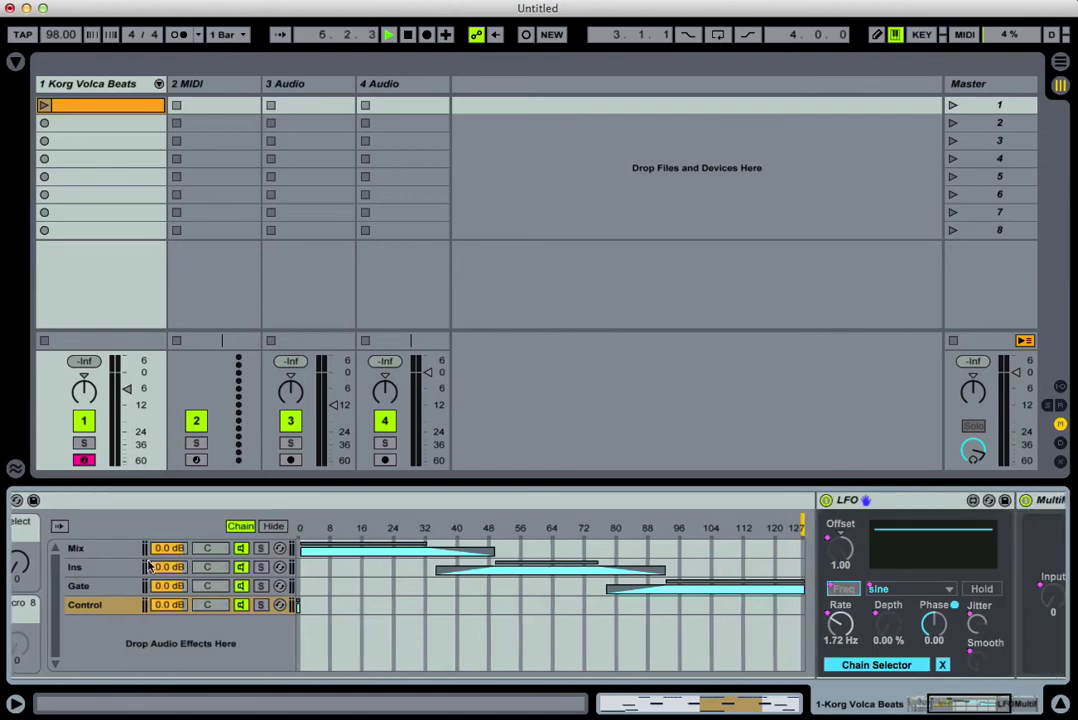
left_click_drag(15, 568, 15, 622)
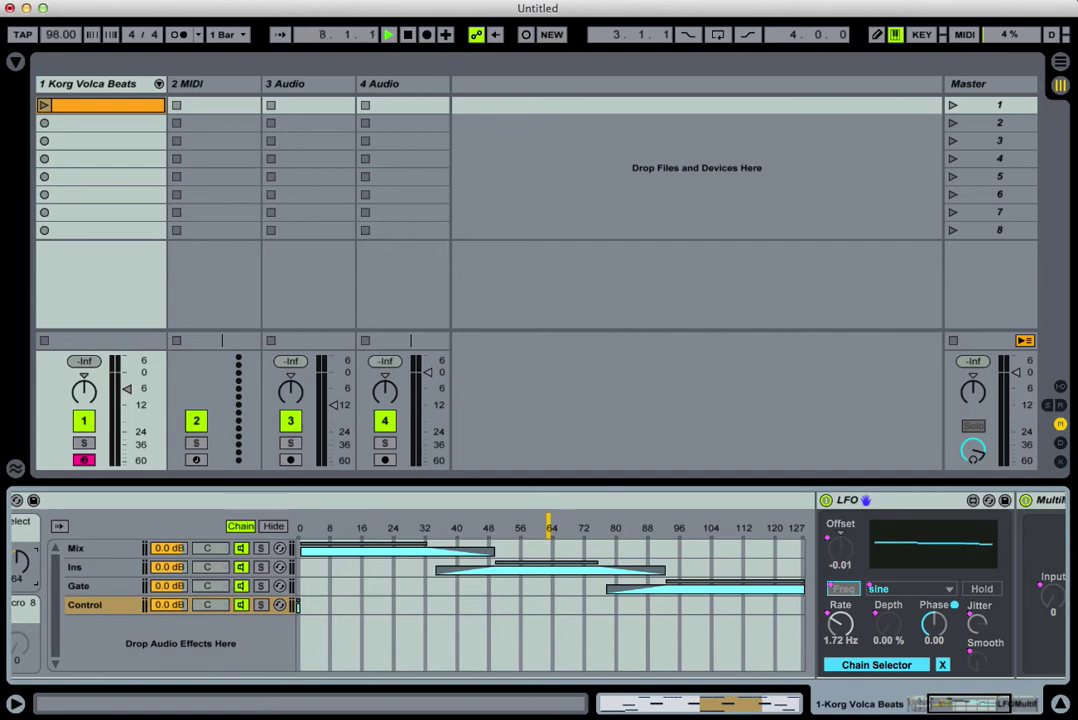
scroll(75, 622, "left", 7)
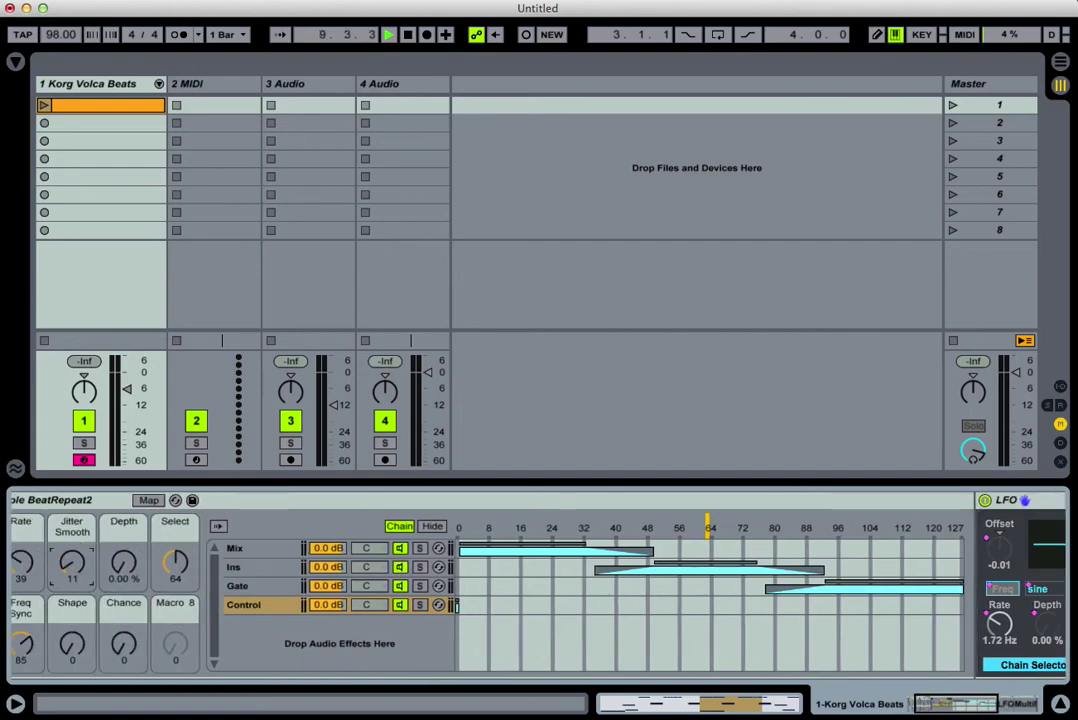
- Raise the rack's Depth macro to 10.9 % so the LFO modulates the selector
left_click_drag(123, 563, 123, 552)
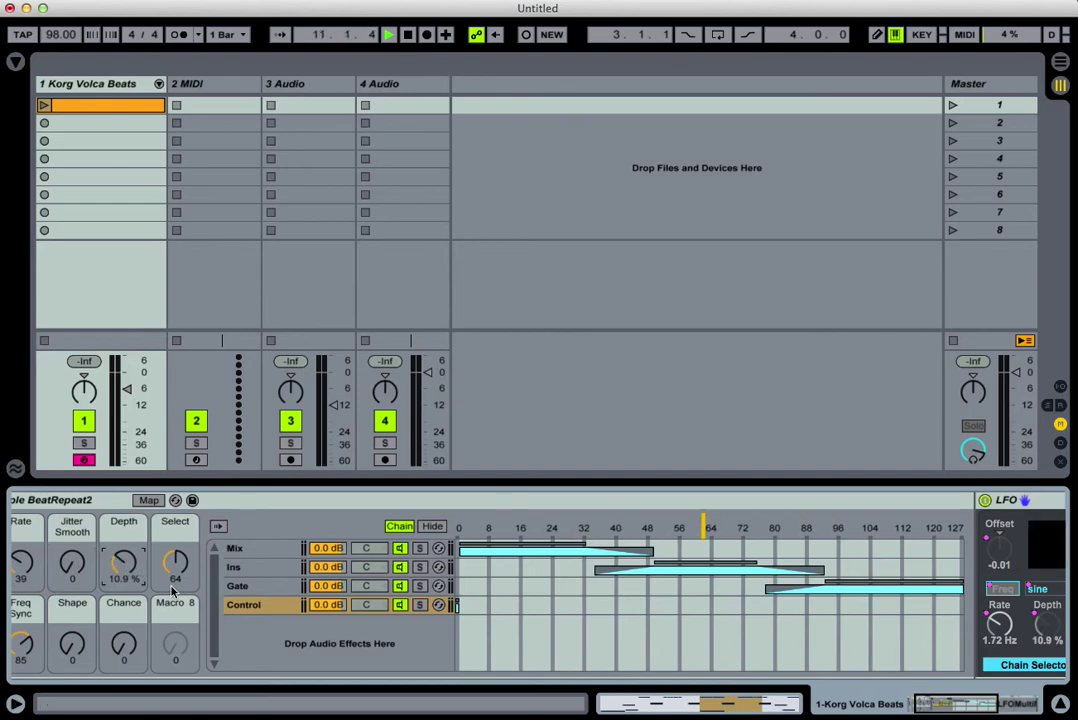
scroll(172, 592, "right", 2)
scroll(172, 592, "right", 15)
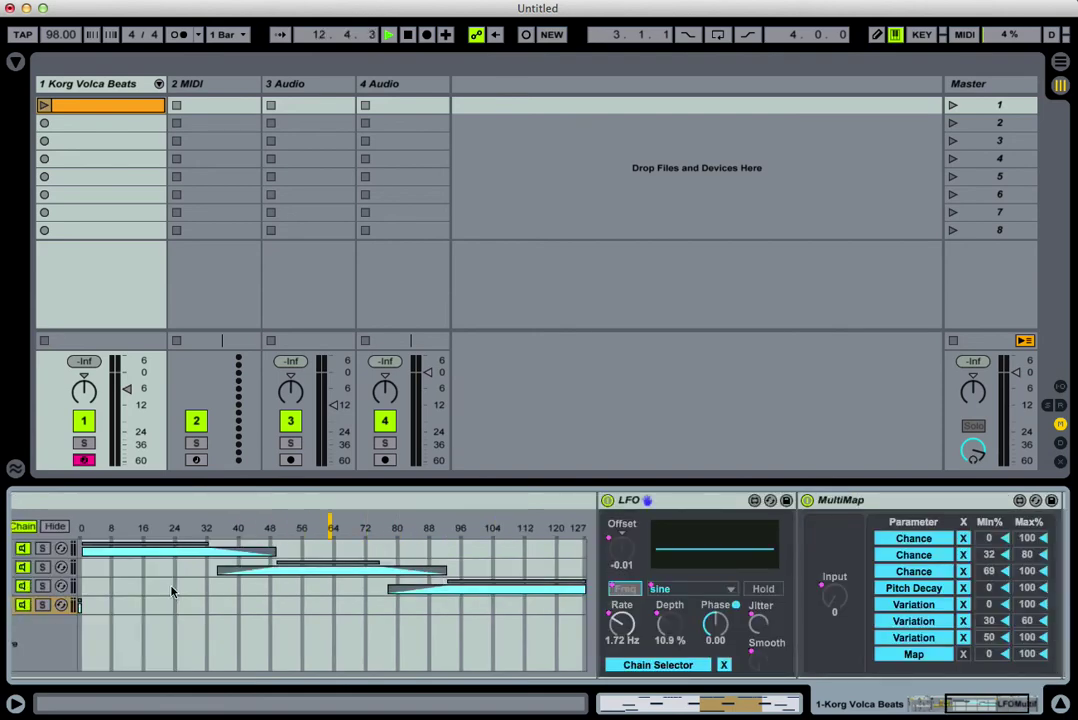
scroll(172, 592, "left", 2)
scroll(172, 592, "left", 2)
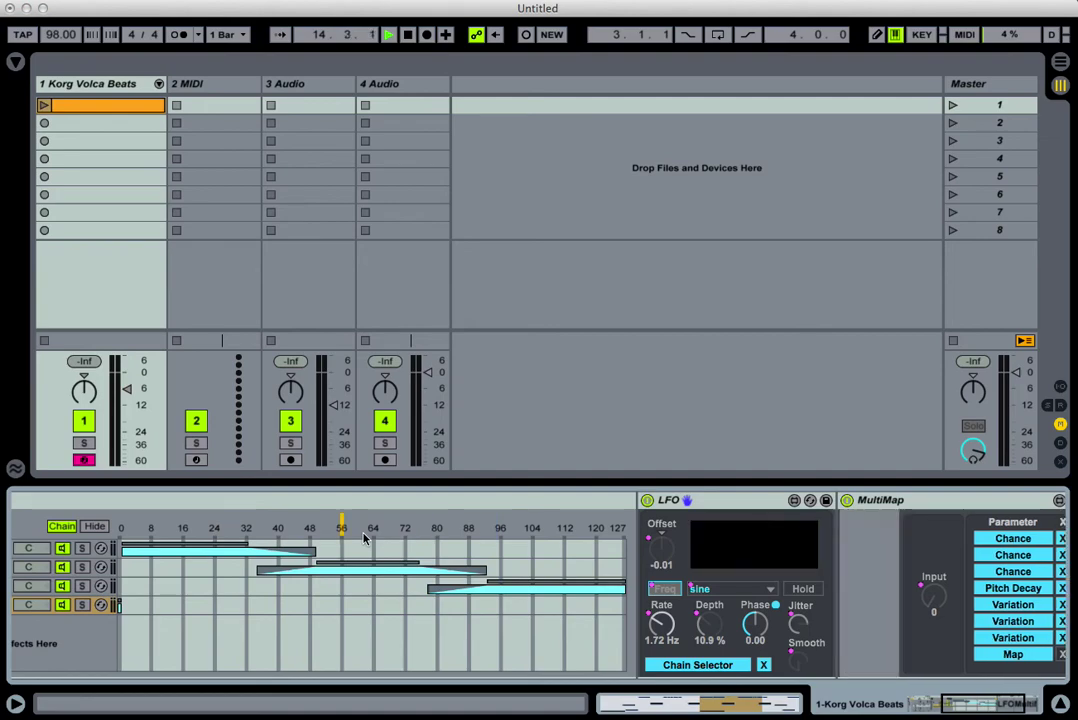
scroll(365, 539, "left", 10)
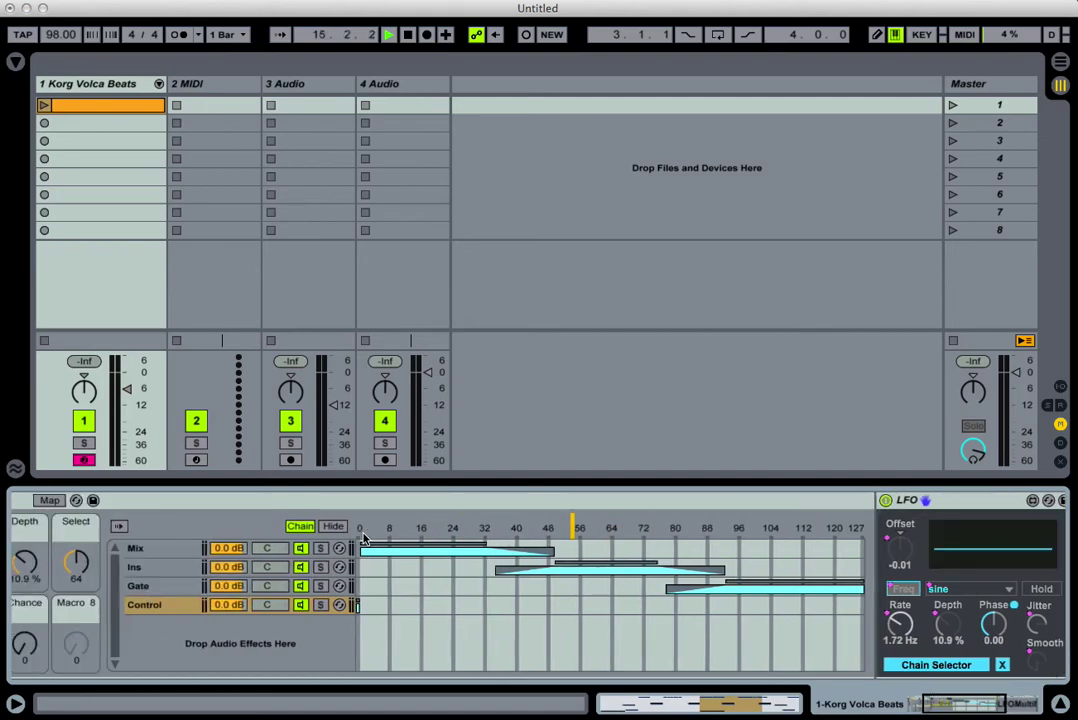
scroll(365, 539, "left", 2)
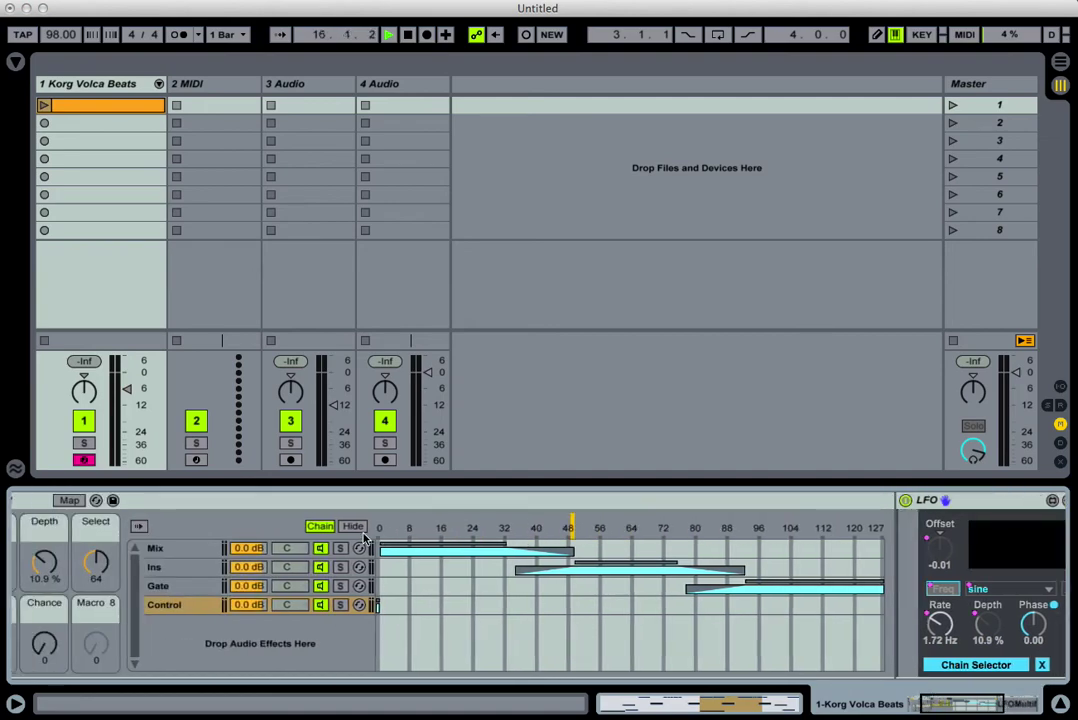
scroll(365, 539, "left", 7)
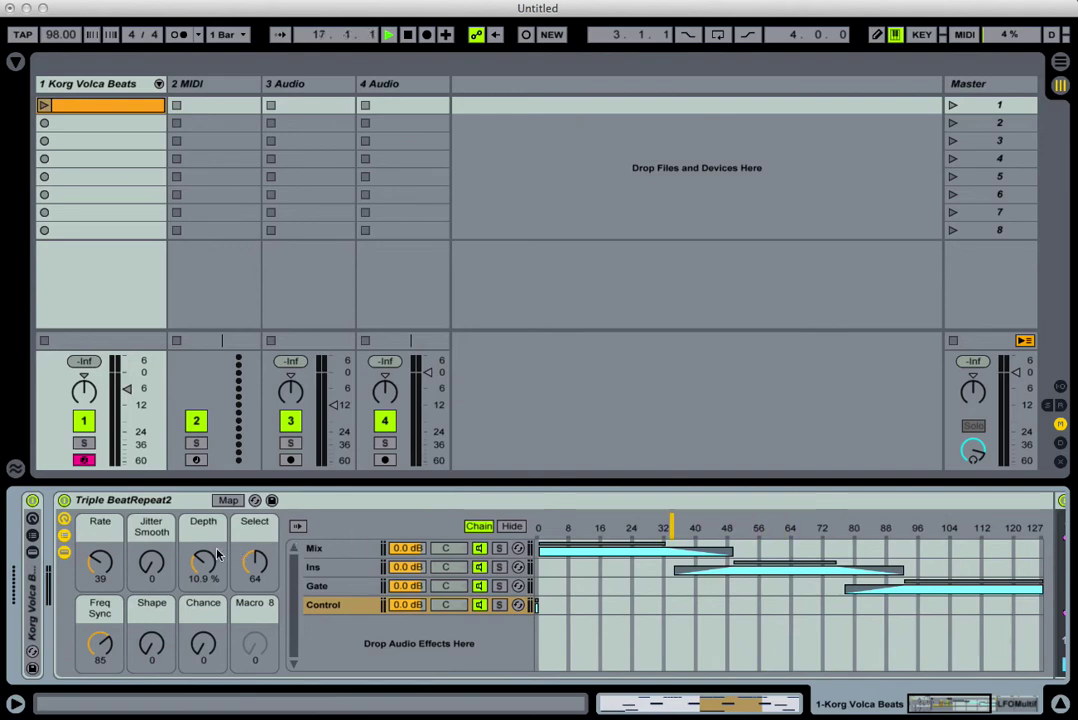
- Set Jitter Smooth to 127, Rate to 18, and Freq Sync to 96
left_click_drag(151, 563, 151, 500)
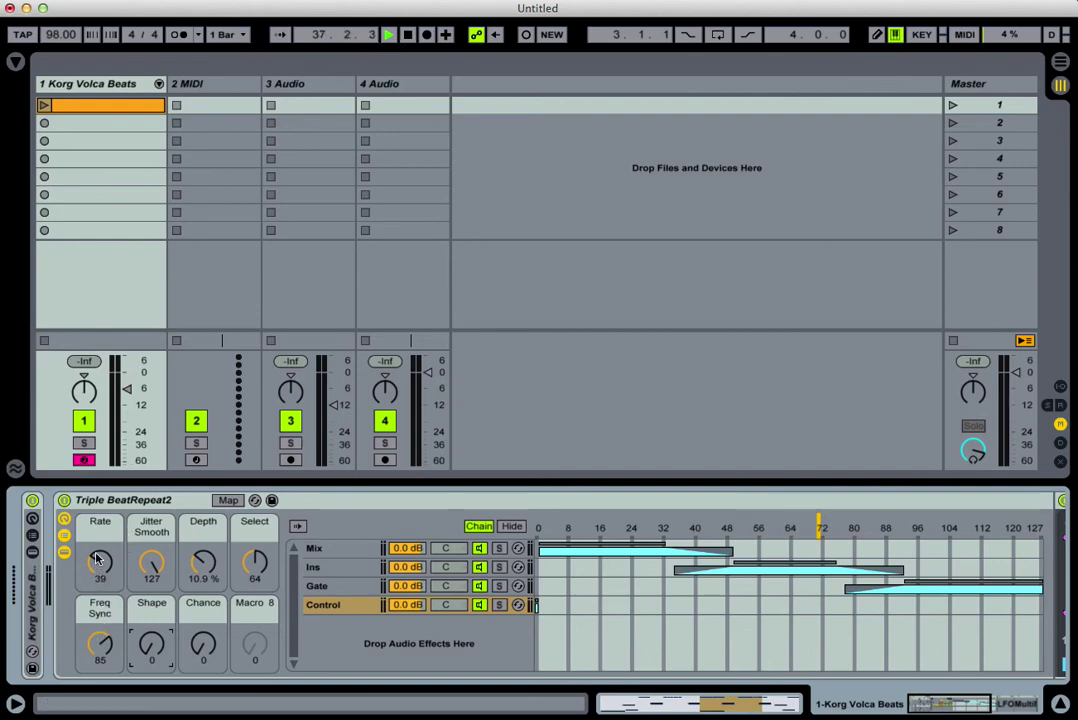
left_click(101, 645)
left_click(105, 565)
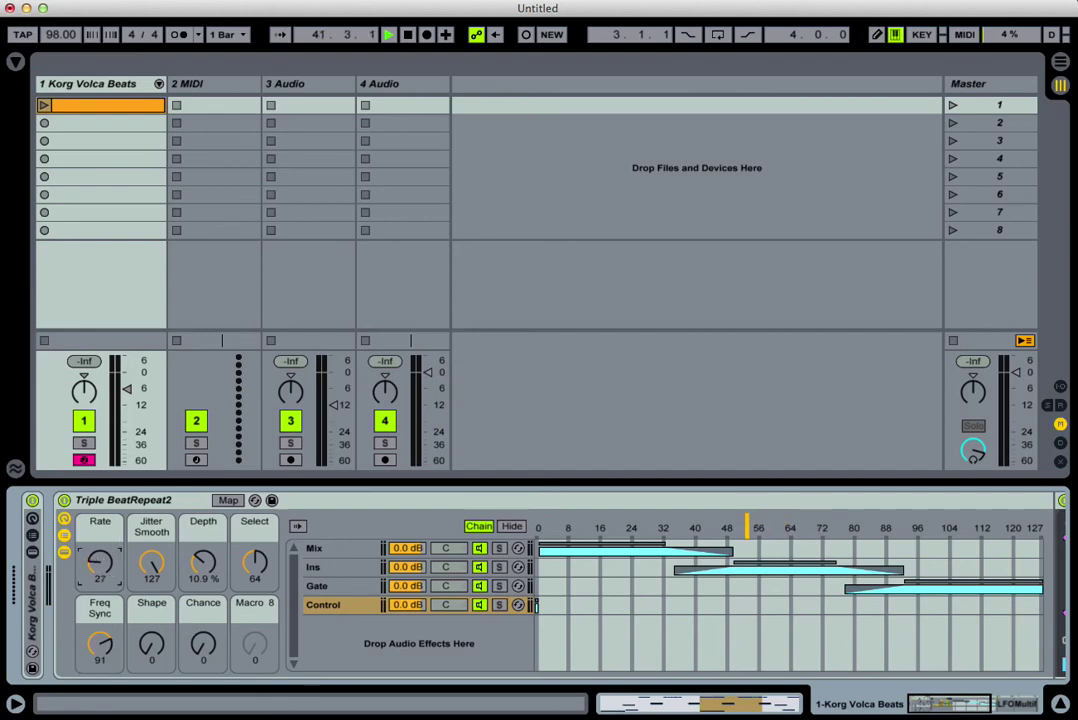
left_click_drag(100, 632, 100, 691)
left_click_drag(100, 645, 99, 605)
- Launch the Volca Beats clip, then set Chance 127, Depth 19.4 % and Select 80
left_click(44, 106)
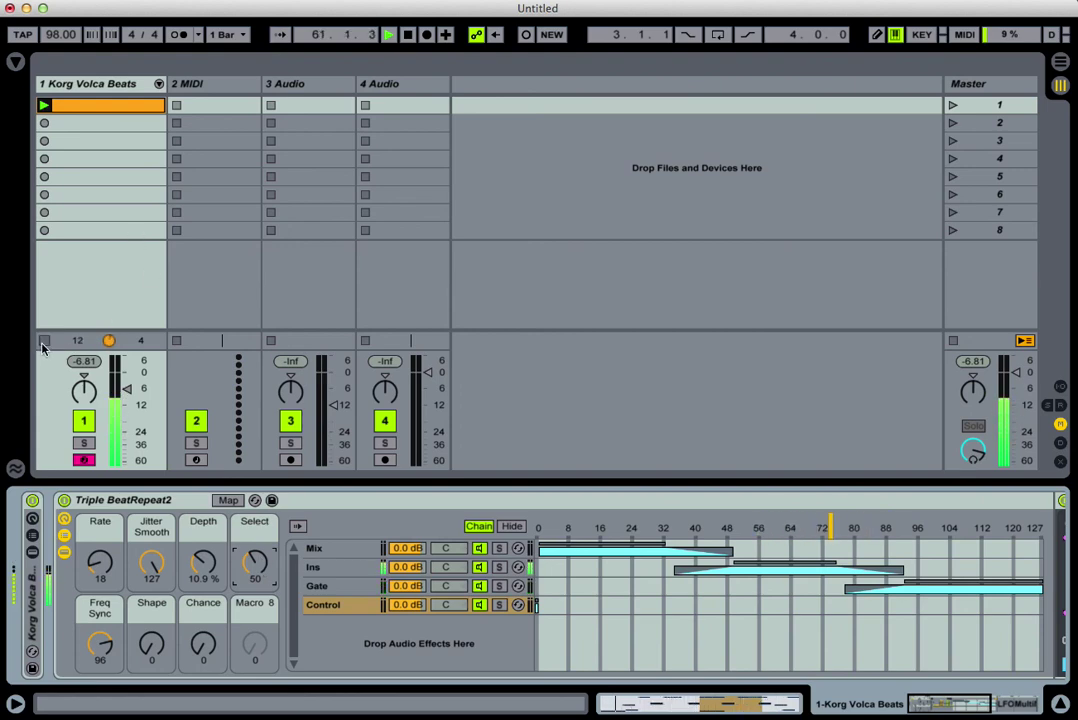
left_click_drag(203, 645, 203, 520)
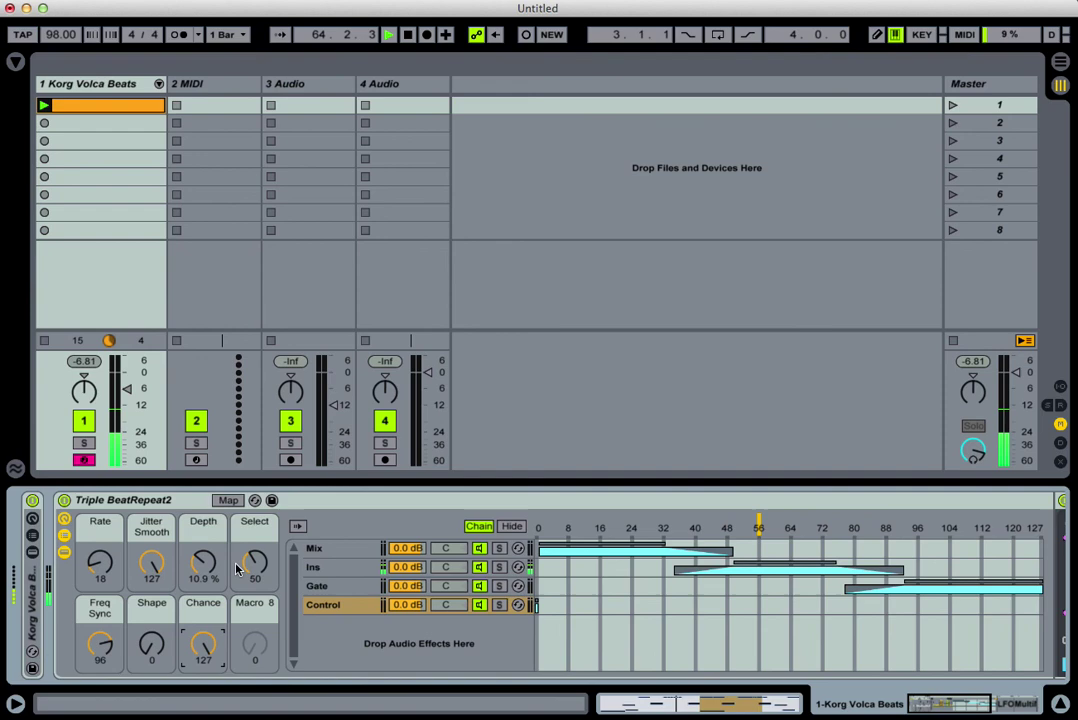
left_click_drag(255, 570, 255, 520)
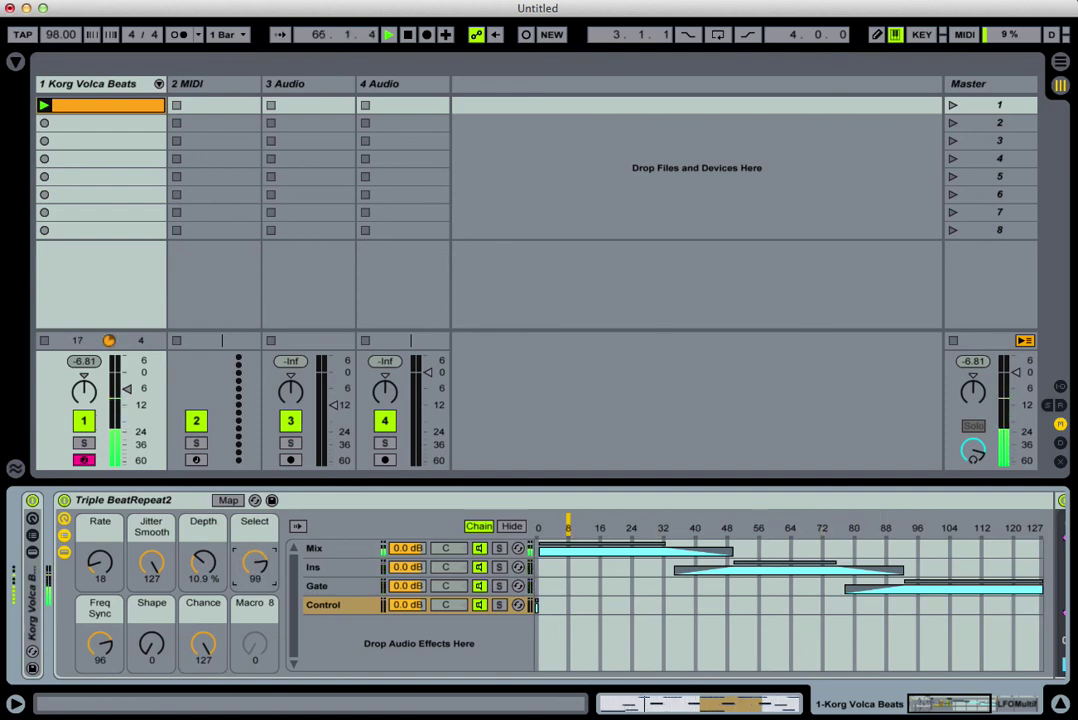
left_click(199, 562)
left_click_drag(199, 562, 172, 566)
left_click_drag(258, 566, 258, 585)
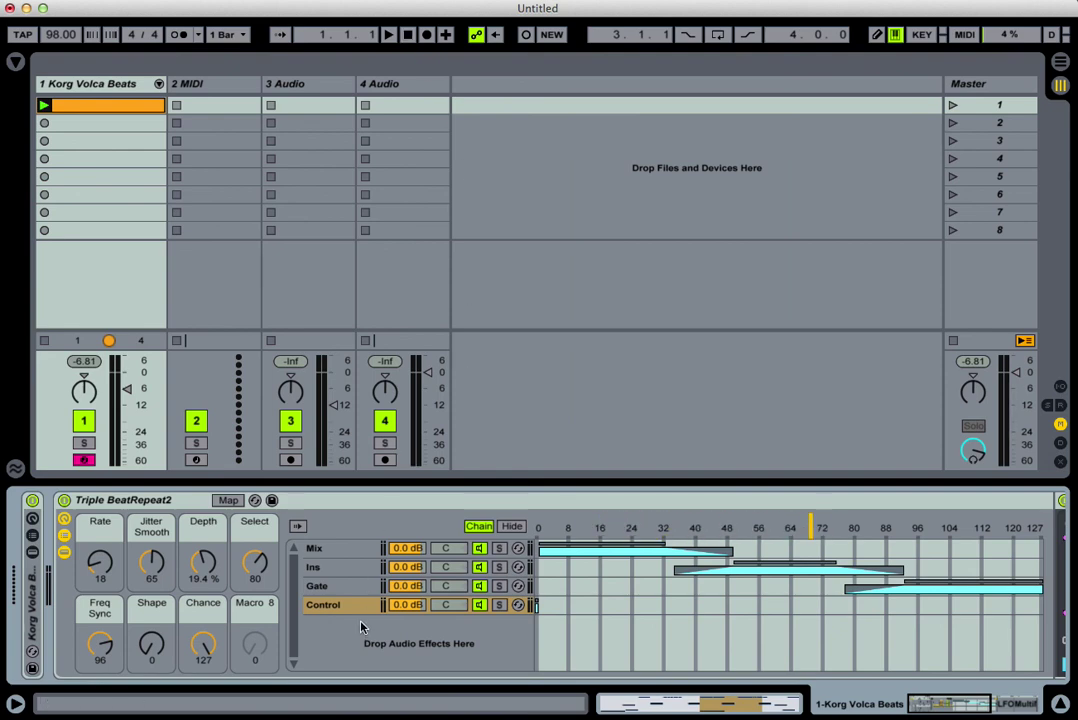
- Open the Korg Volca Beats clip's MIDI notes and place a position in the note grid
double_click(89, 104)
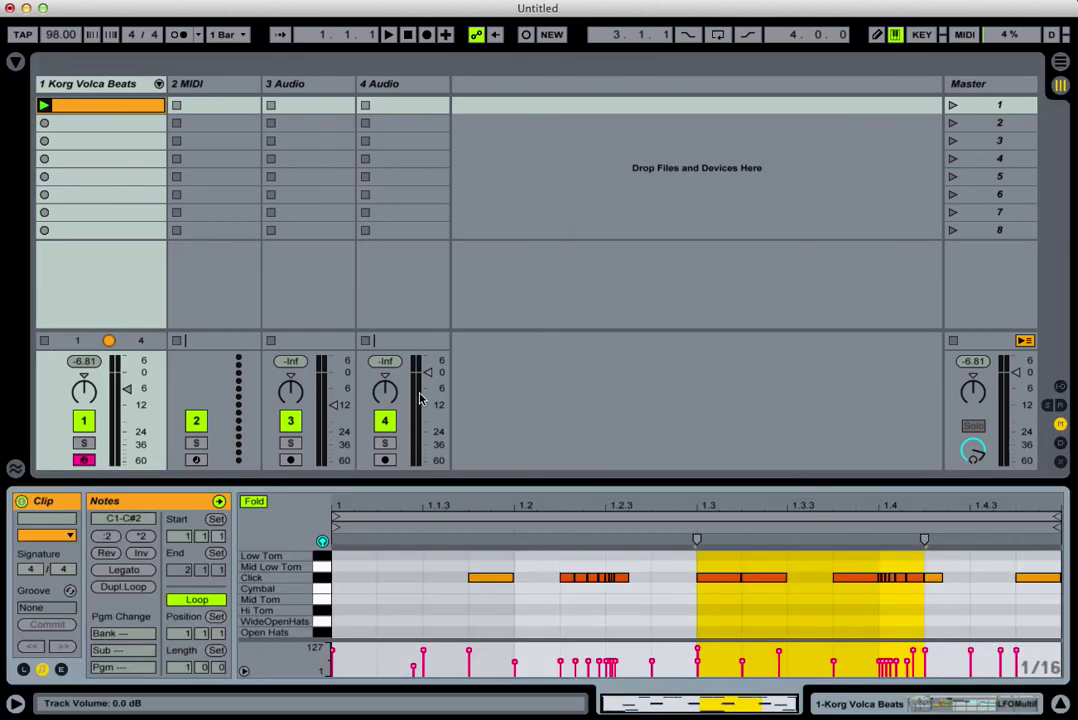
left_click(474, 605)
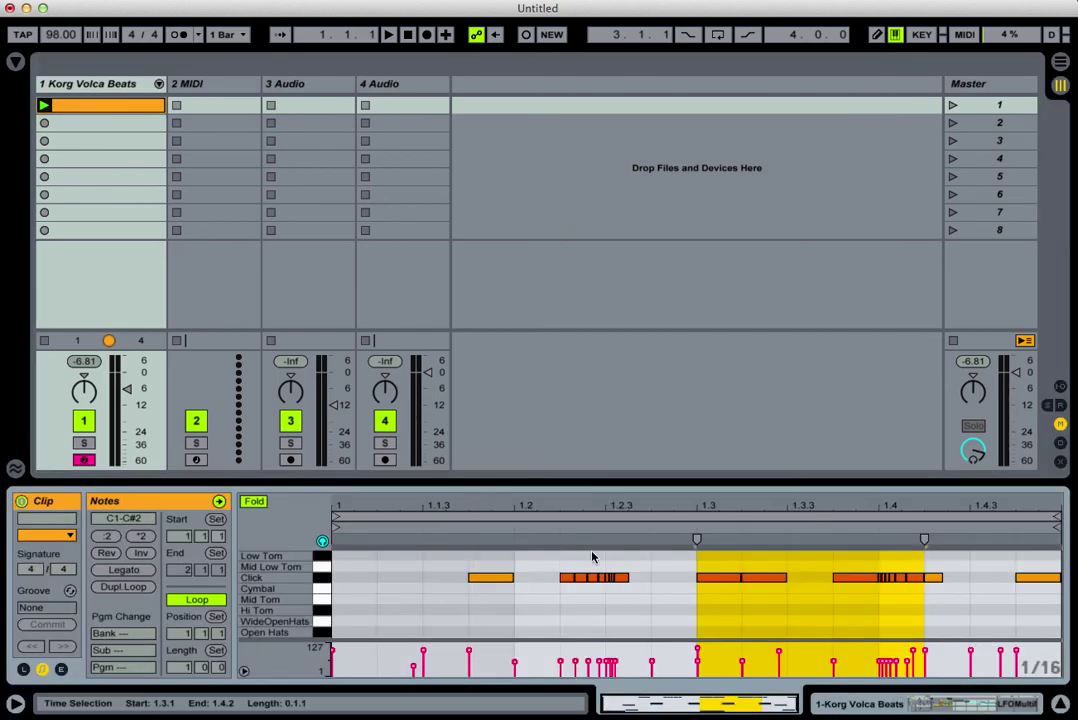